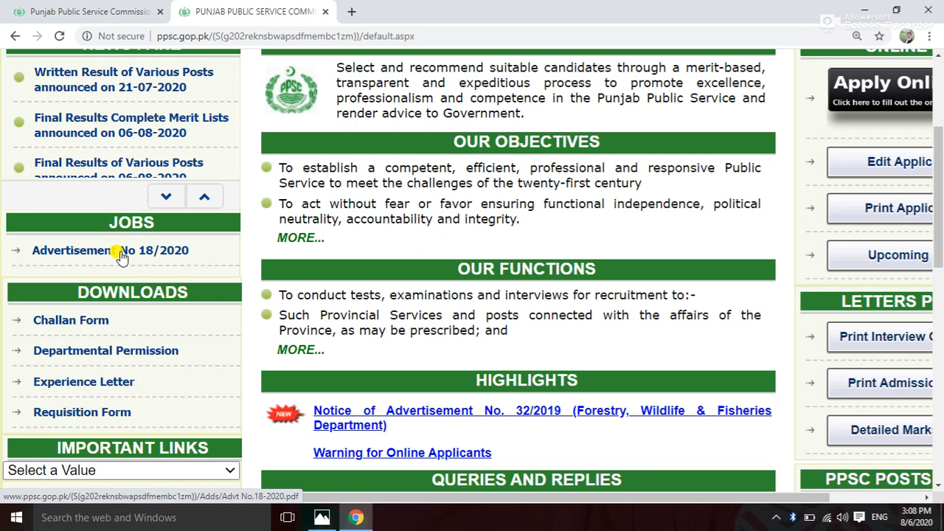
Scroll up the PPSC home page to bring the Online Pane with Apply Online into view.
scroll(457, 269, up, 1)
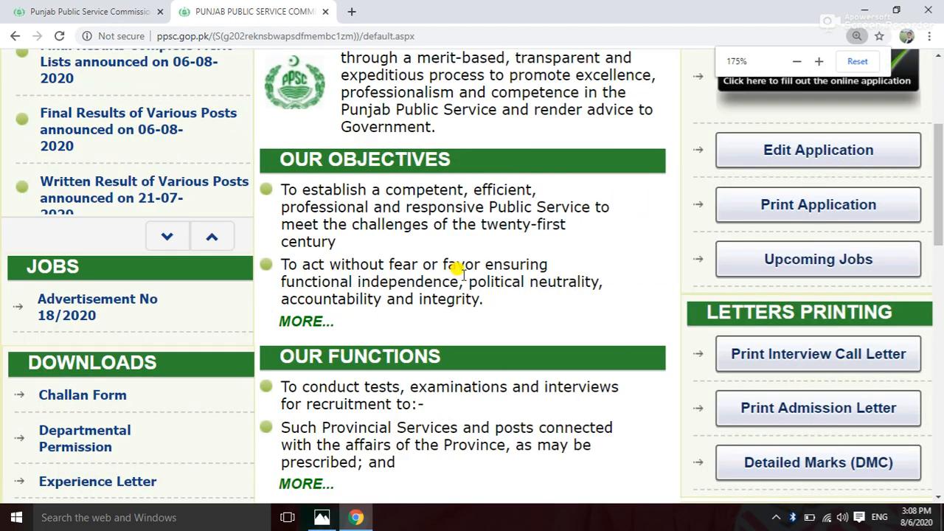
scroll(538, 253, up, 2)
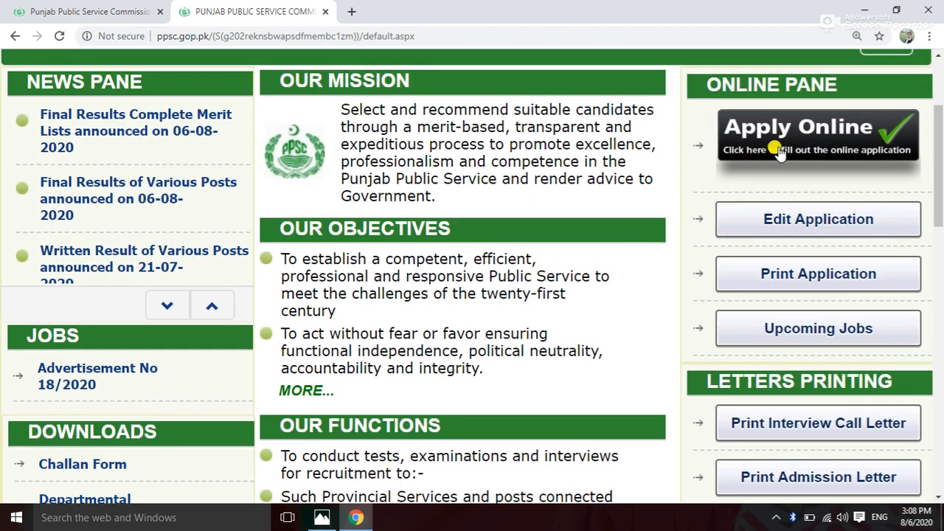
Open Apply Online and bring the Advertisement 18/2020 job table into view, adjusting page zoom.
click(774, 149)
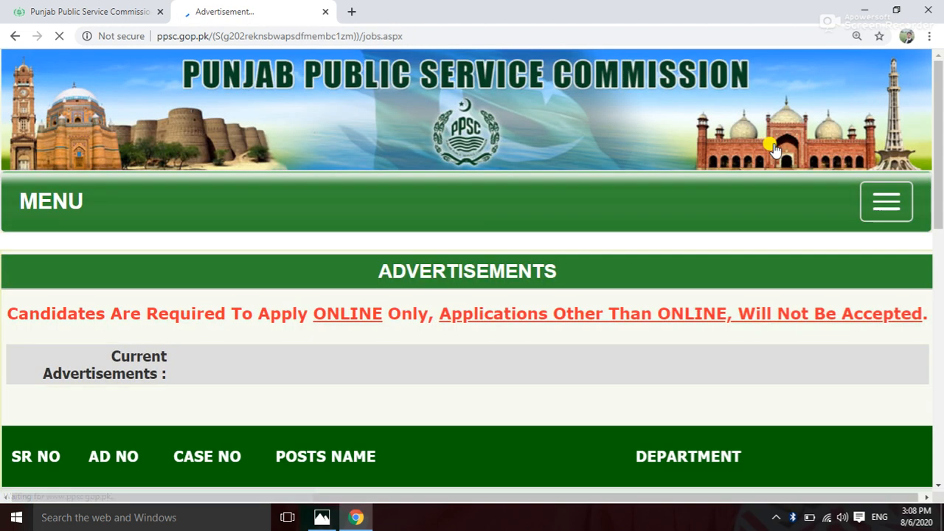
scroll(511, 306, down, 1)
scroll(512, 306, down, 5)
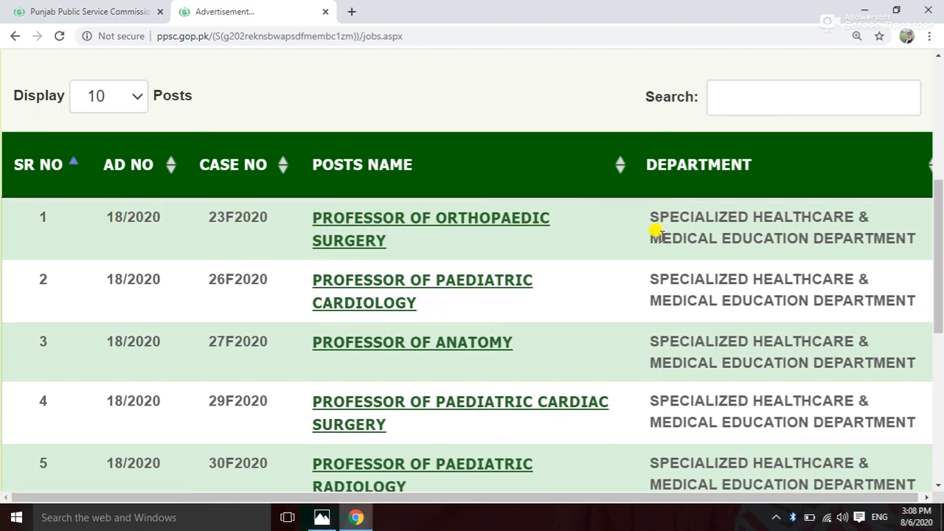
key(ctrl+plus)
key(ctrl+plus)
key(ctrl+minus)
key(ctrl+minus)
key(ctrl+minus)
key(ctrl+minus)
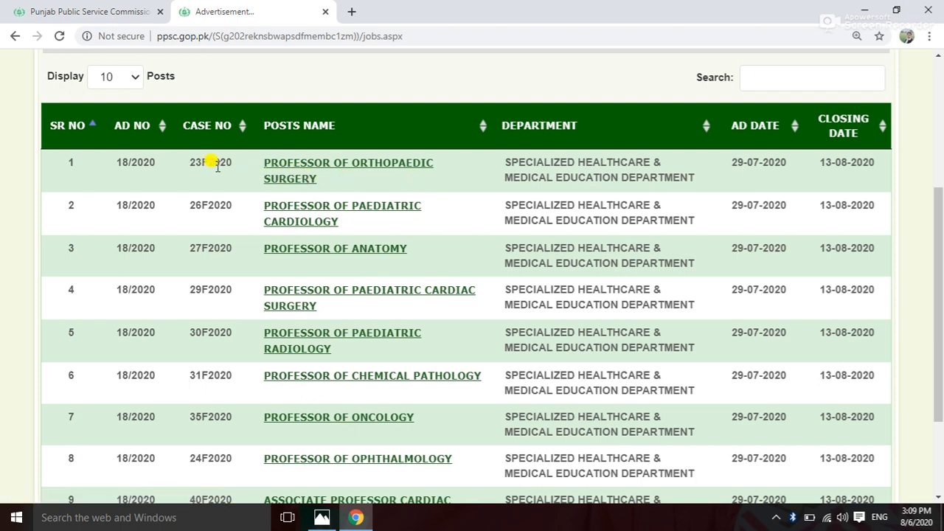
Open the Professor of Orthopaedic Surgery post, accept the number-of-chances policy, and view Post Applying For.
click(309, 170)
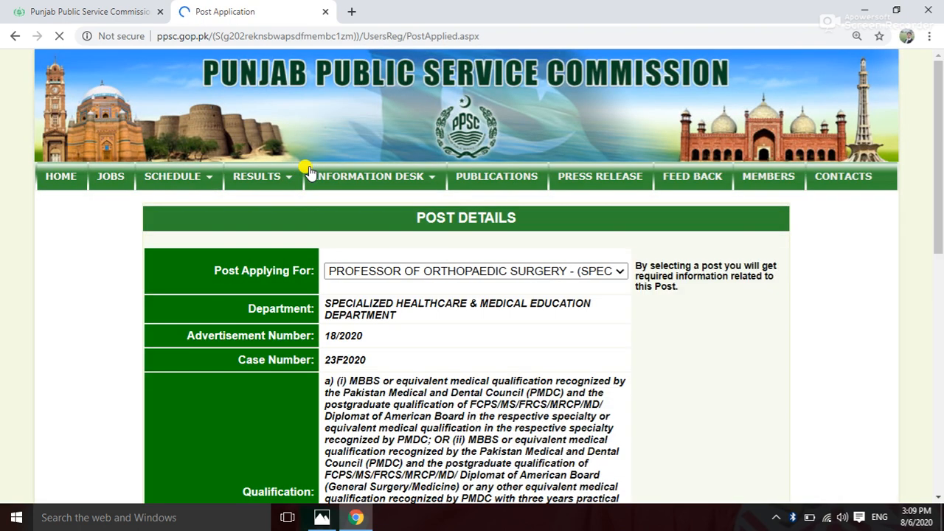
mouse_move(376, 236)
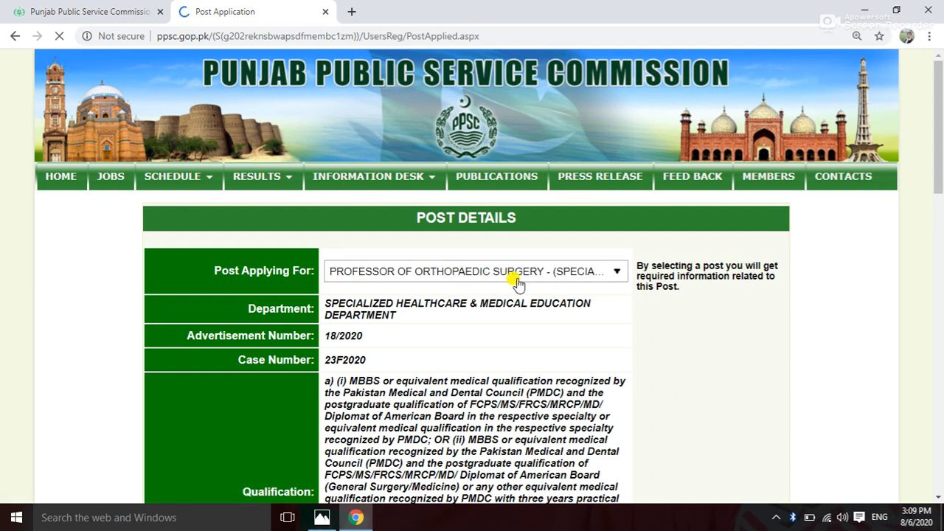
scroll(437, 332, down, 1)
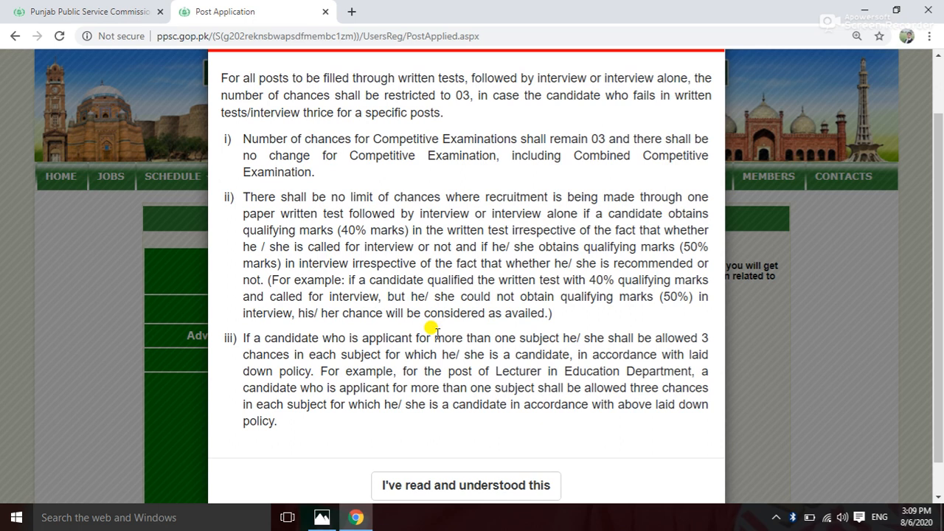
scroll(436, 332, up, 1)
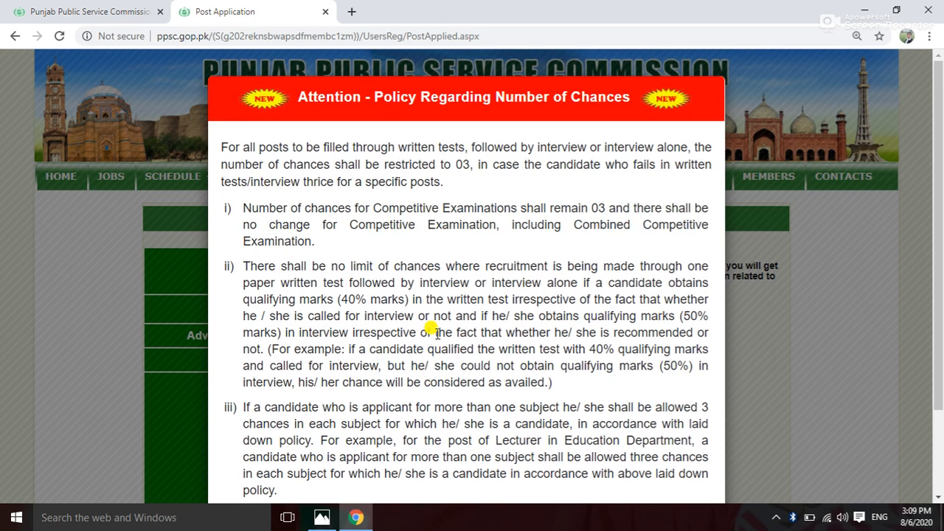
scroll(435, 332, down, 2)
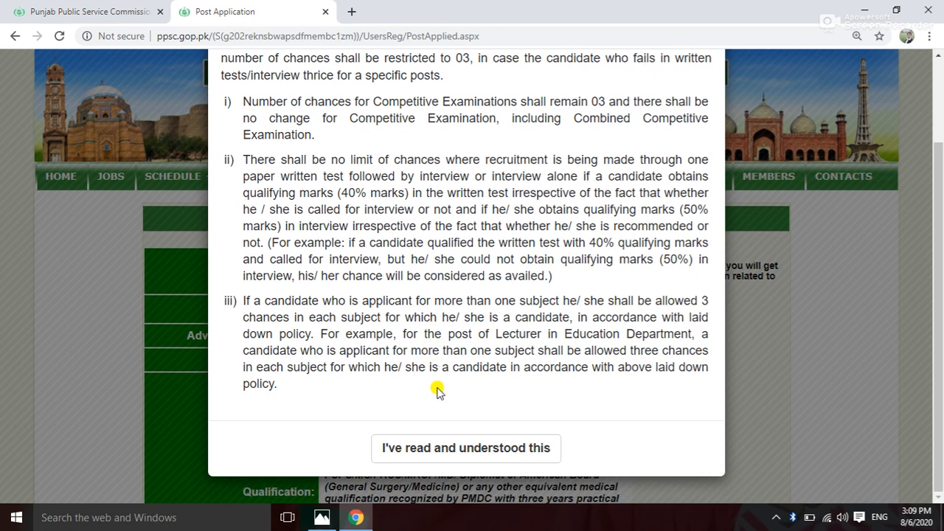
click(458, 450)
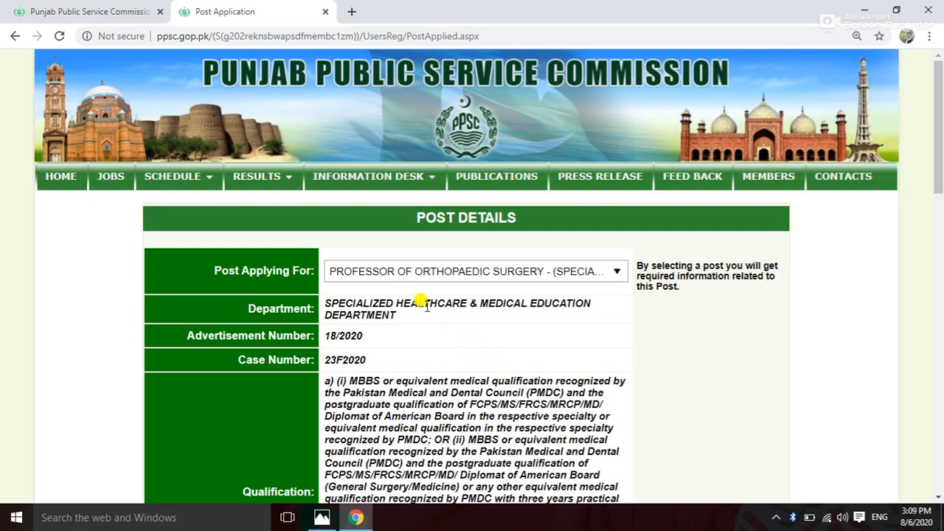
click(616, 272)
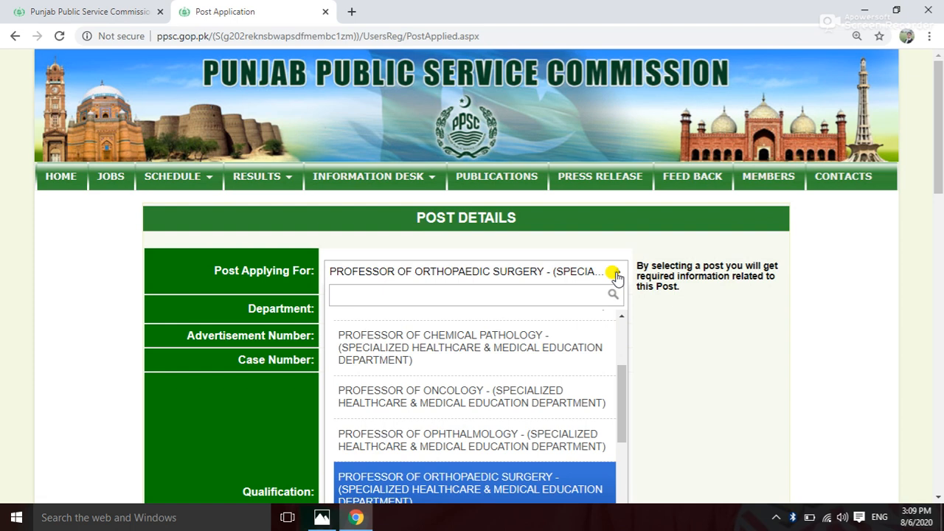
click(616, 275)
scroll(508, 324, down, 1)
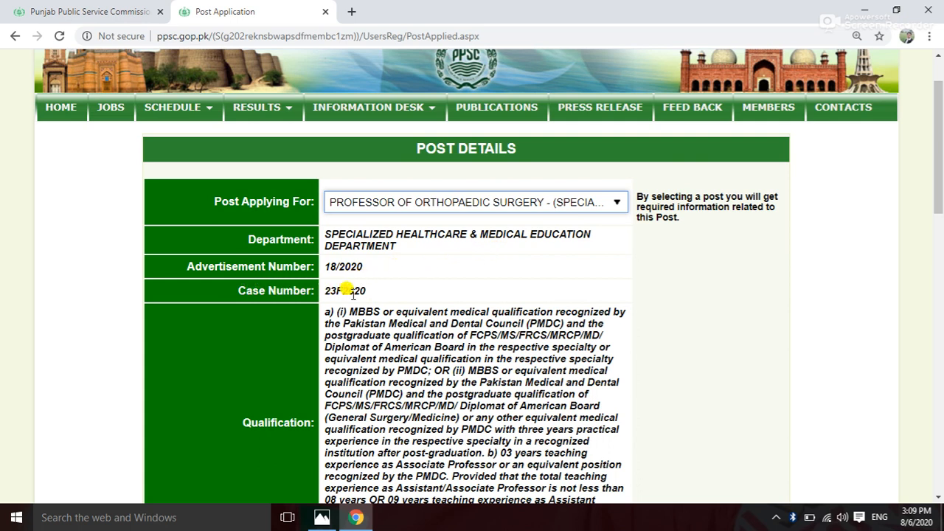
scroll(354, 289, down, 2)
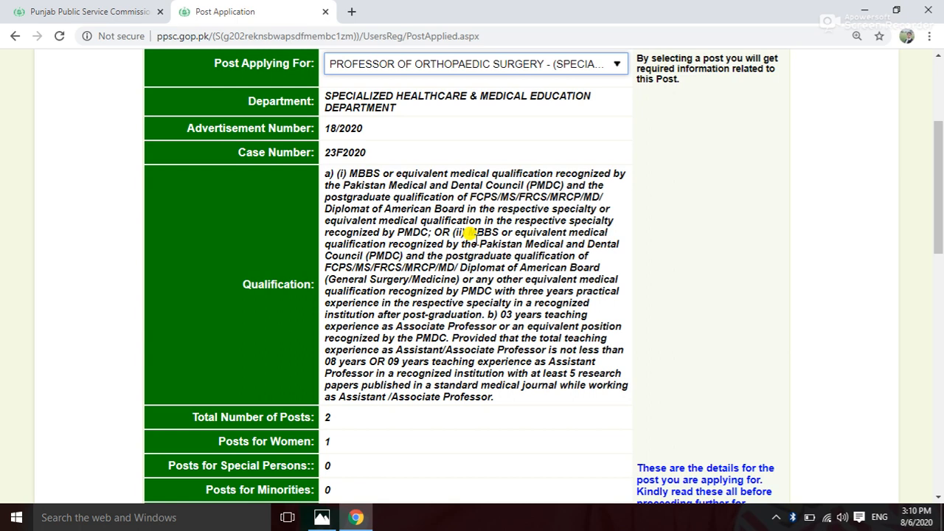
scroll(446, 221, down, 2)
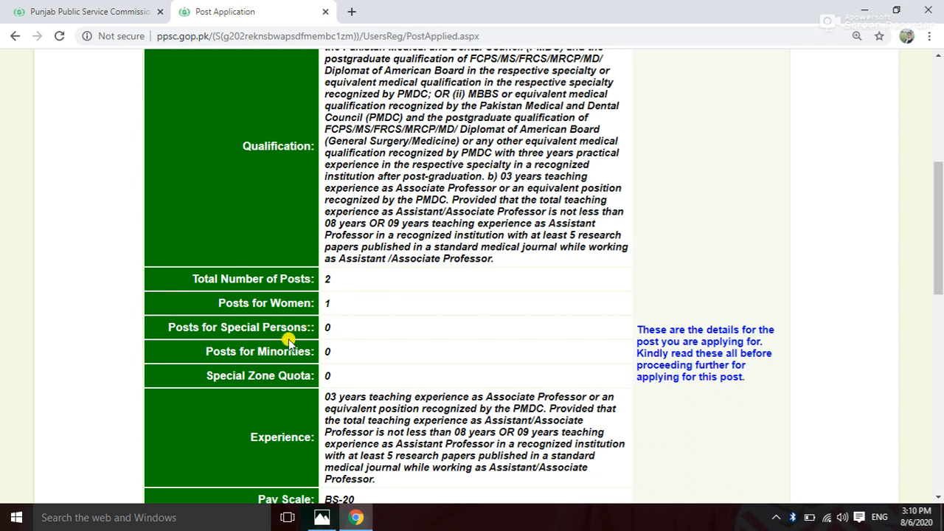
scroll(332, 318, down, 3)
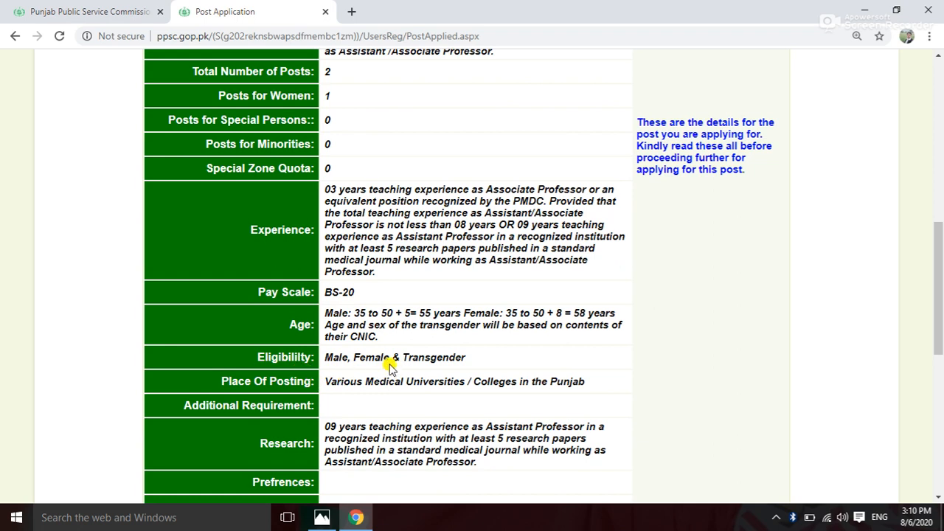
scroll(398, 355, down, 1)
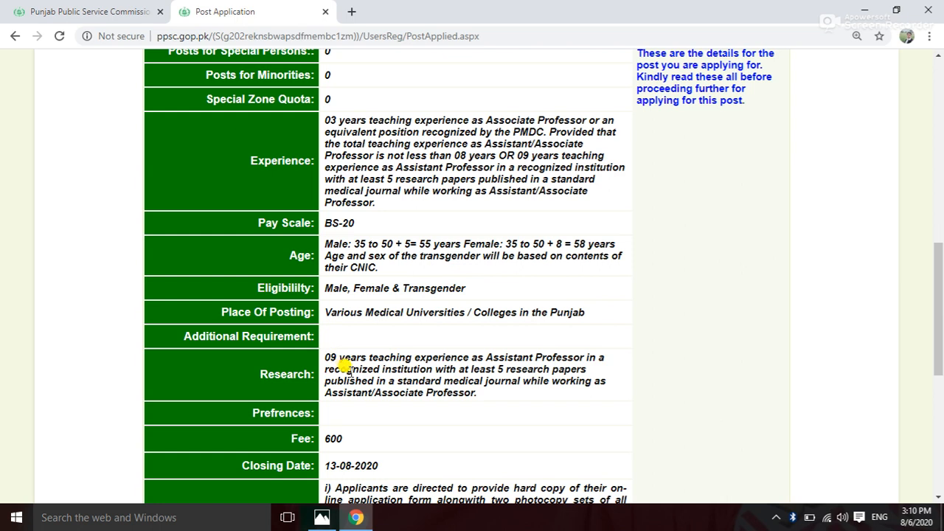
scroll(343, 367, down, 1)
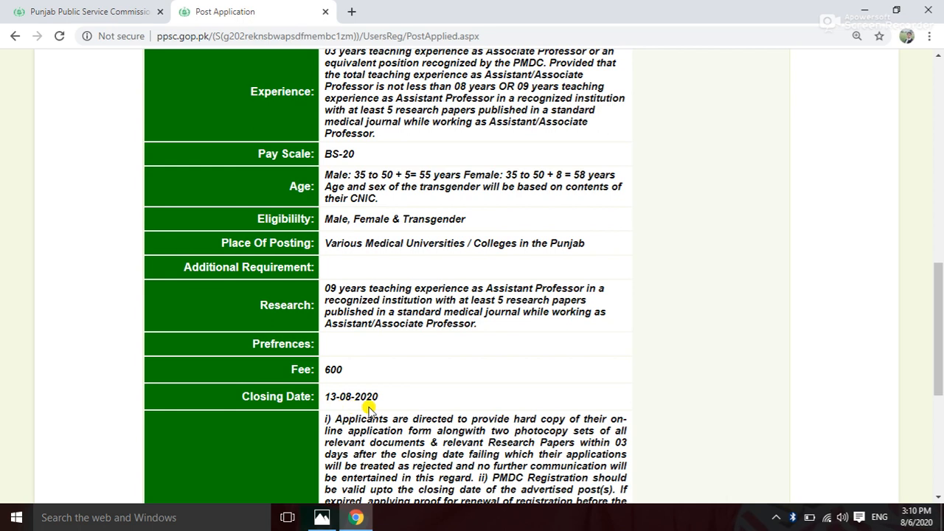
scroll(370, 410, down, 4)
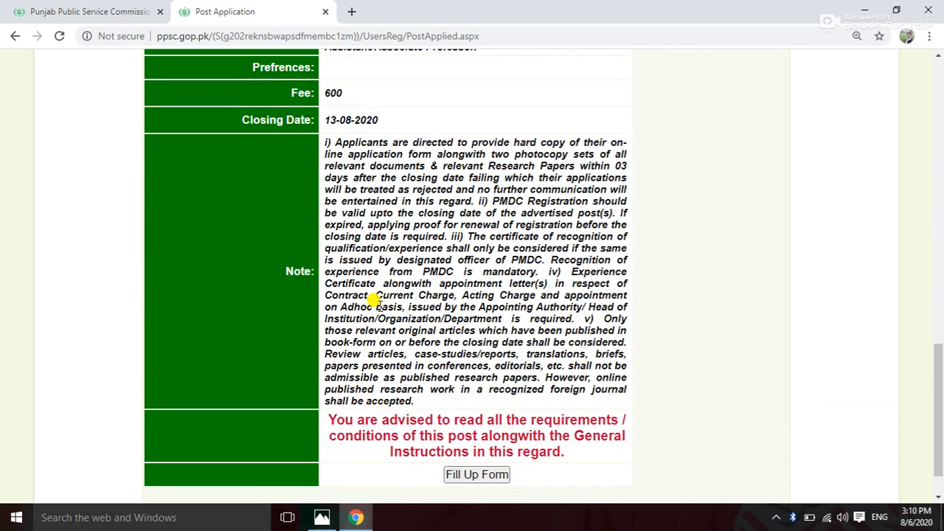
scroll(377, 324, down, 1)
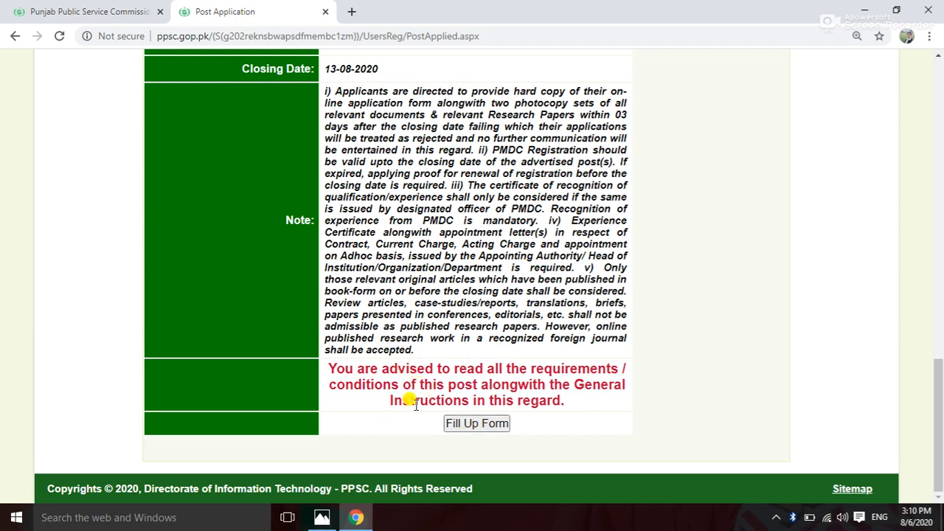
key(ctrl+plus)
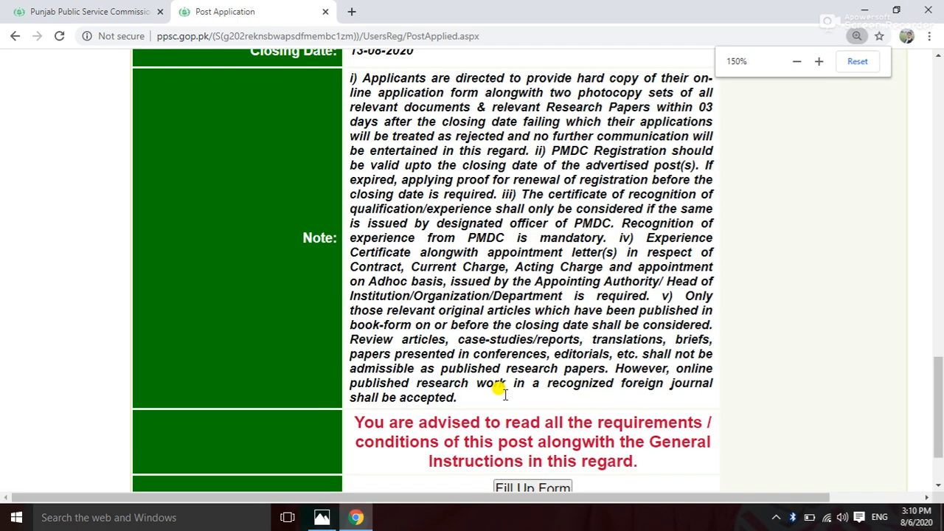
scroll(501, 393, down, 2)
Start Fill Up Form, tick I Confirm under the general instructions, and continue with APPLY ONLINE.
click(525, 394)
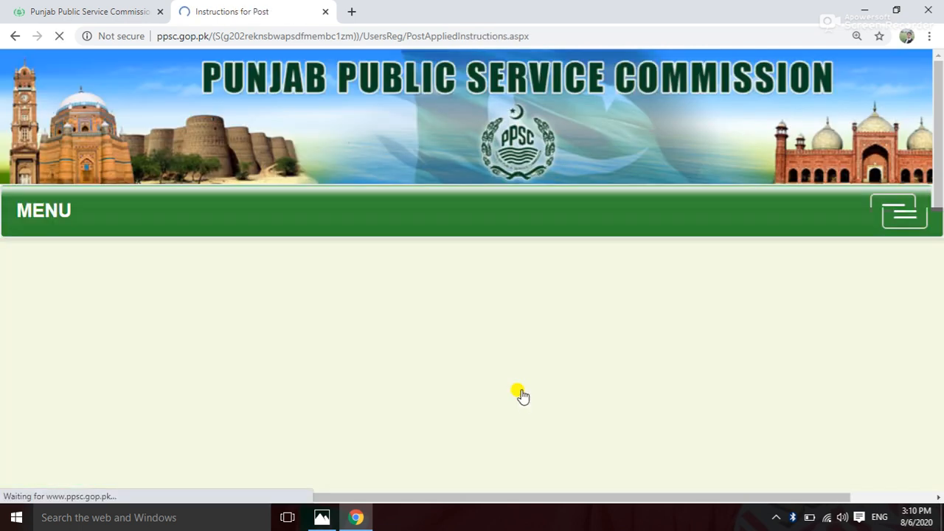
scroll(389, 362, down, 2)
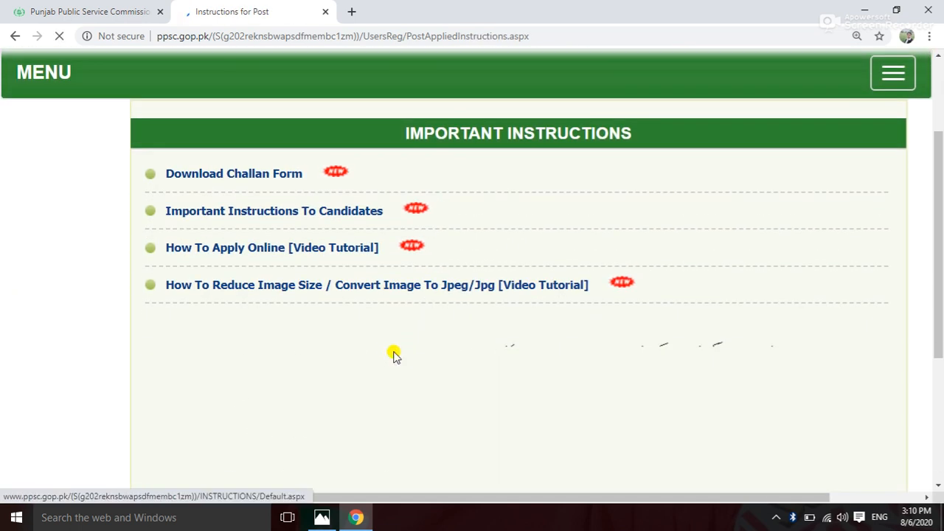
scroll(393, 356, down, 1)
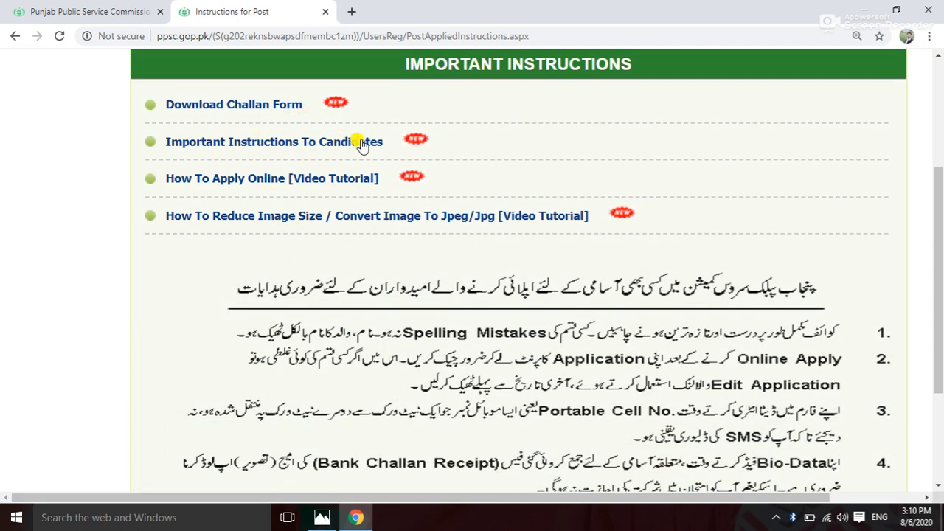
scroll(479, 289, down, 2)
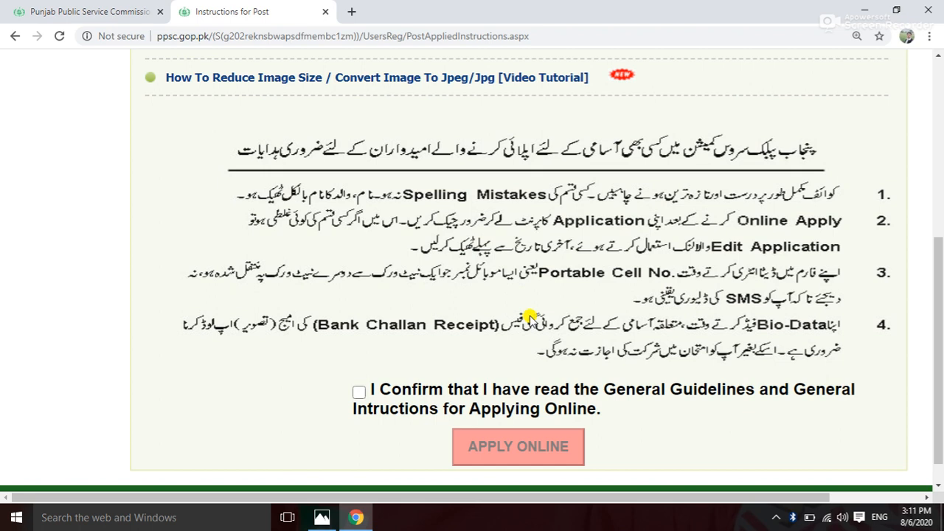
scroll(568, 288, down, 1)
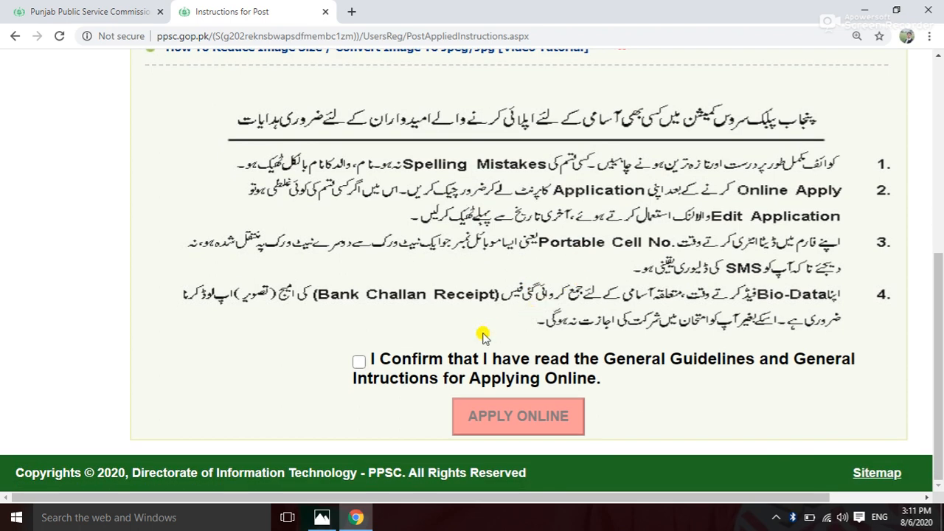
key(ctrl+plus)
key(ctrl+minus)
click(359, 365)
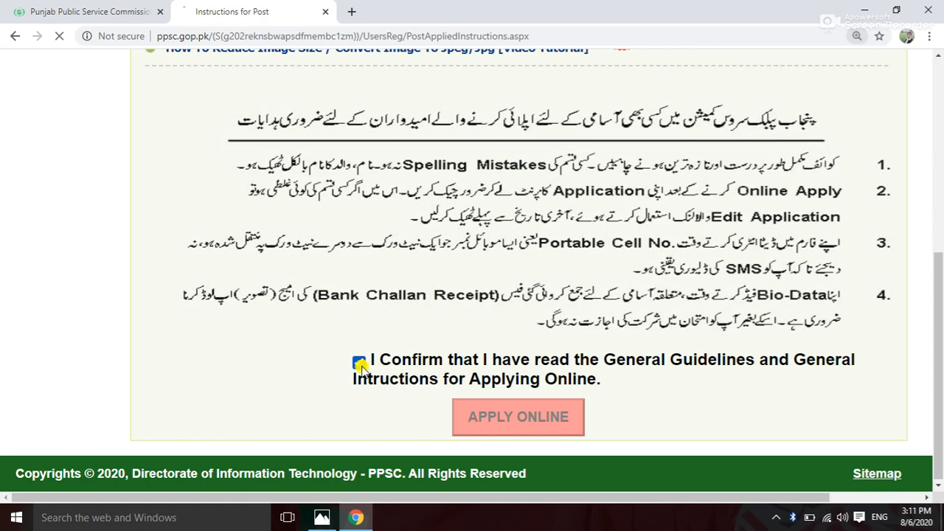
scroll(366, 365, down, 5)
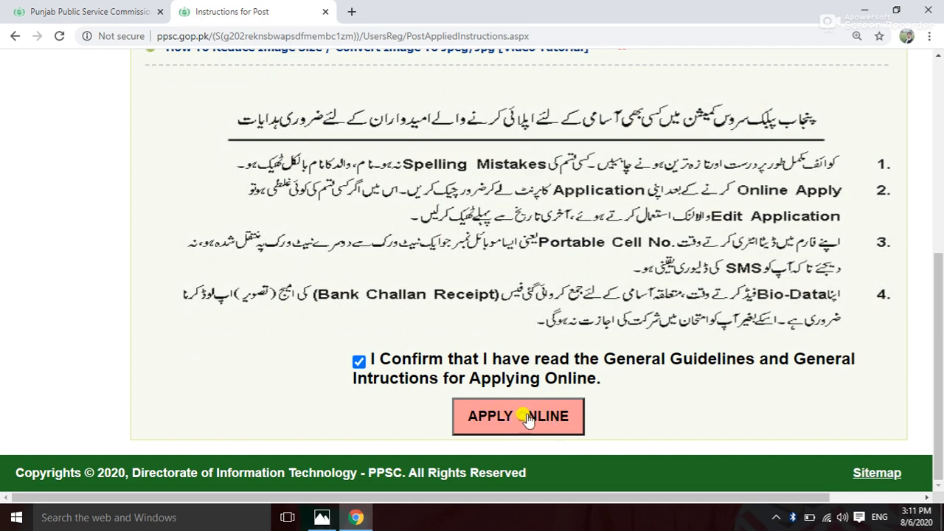
click(503, 418)
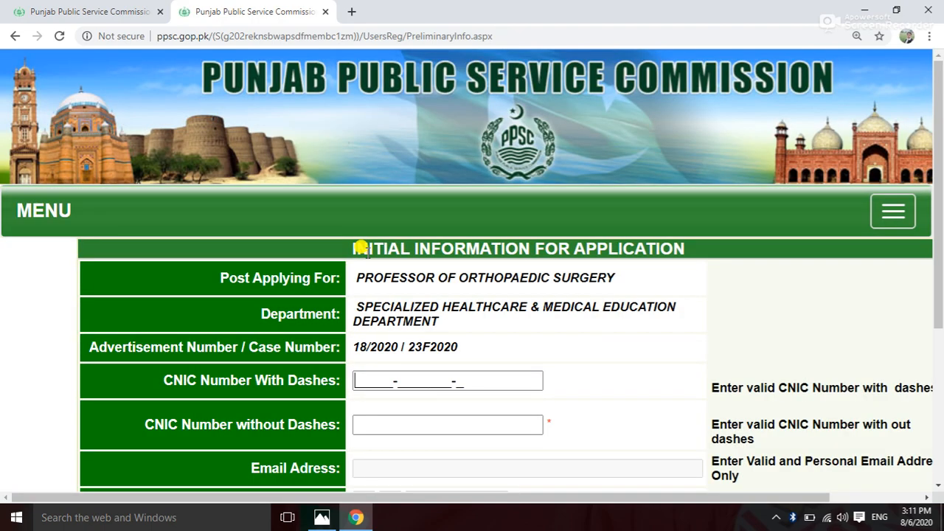
Check the entered CNIC values and email address, then set graduate type to Pakistani.
scroll(362, 245, down, 2)
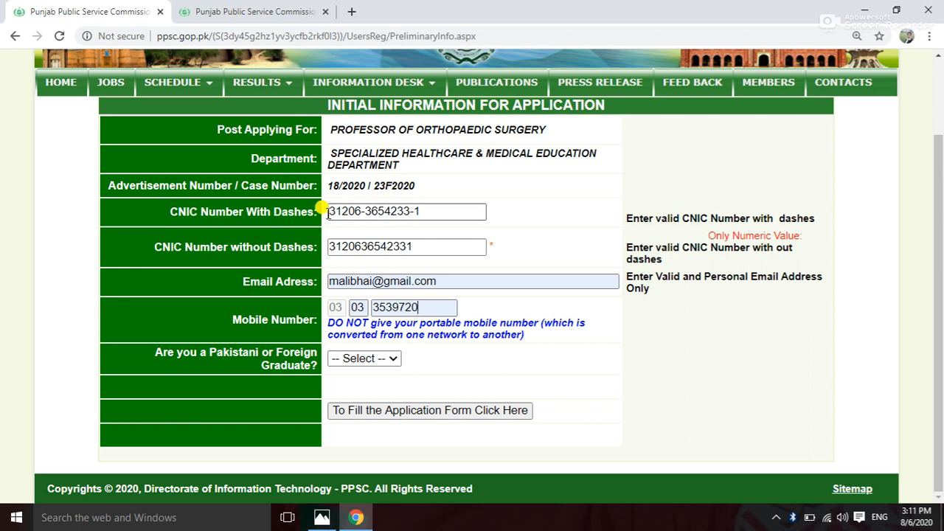
drag(427, 210, 325, 211)
click(422, 211)
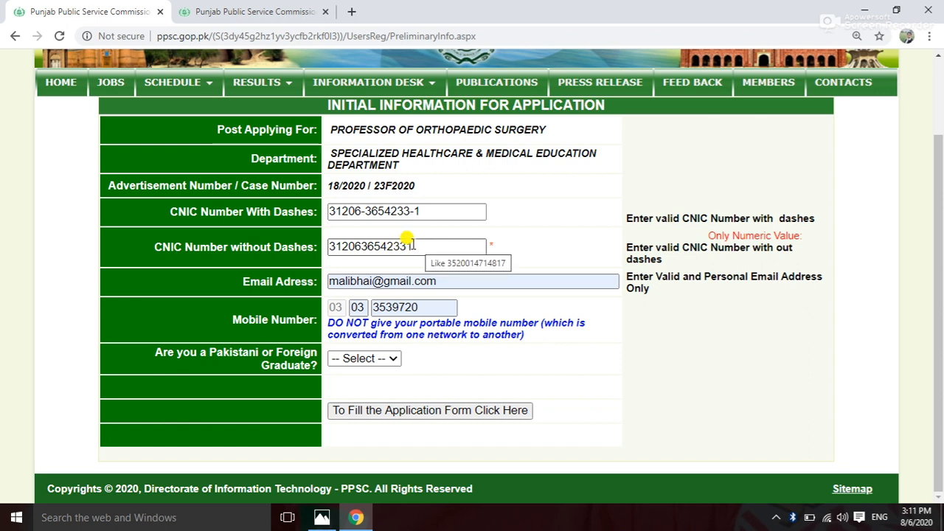
double_click(413, 246)
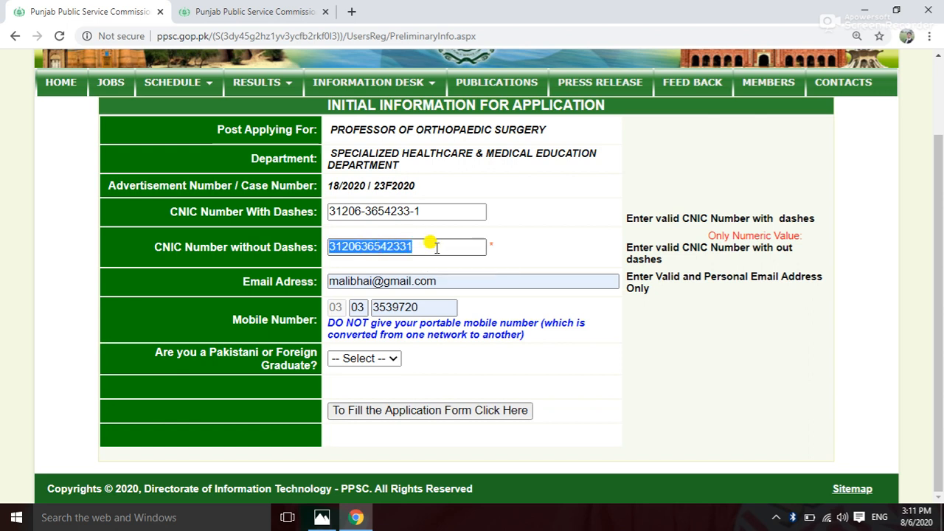
click(437, 248)
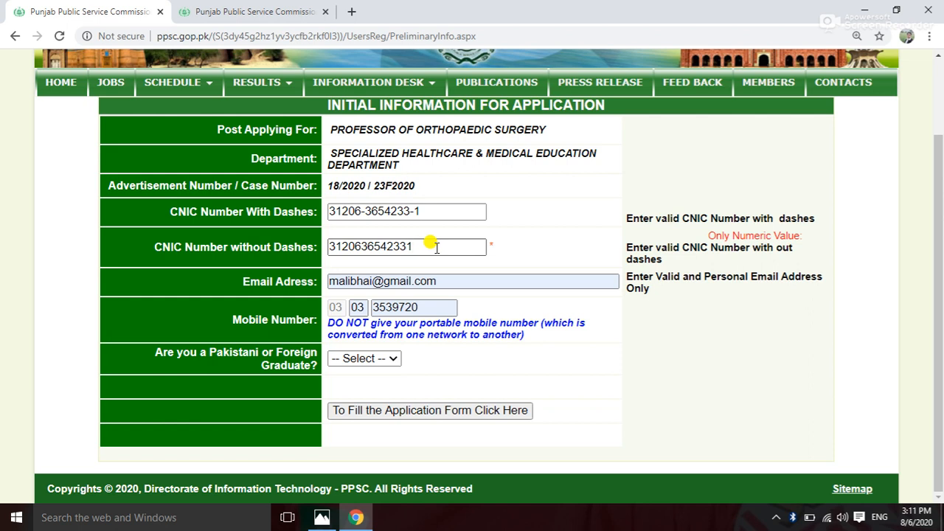
click(440, 281)
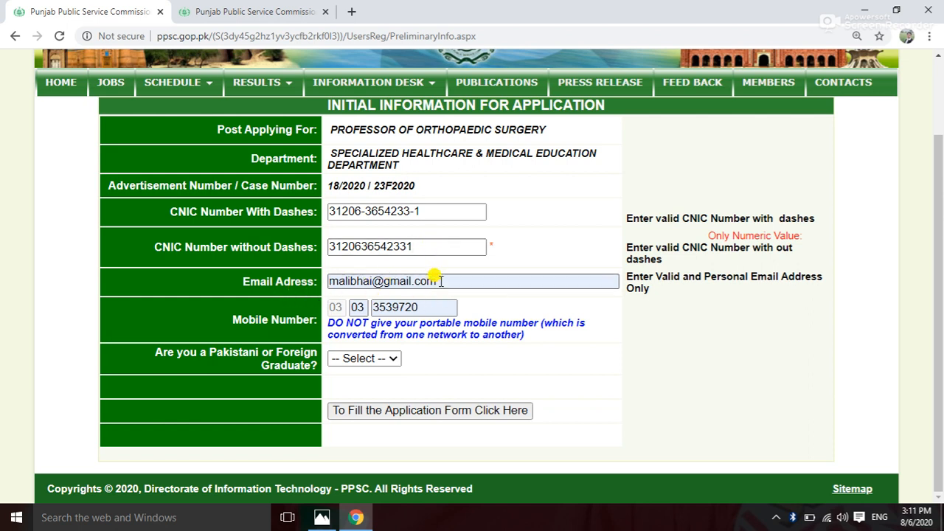
triple_click(447, 282)
click(445, 280)
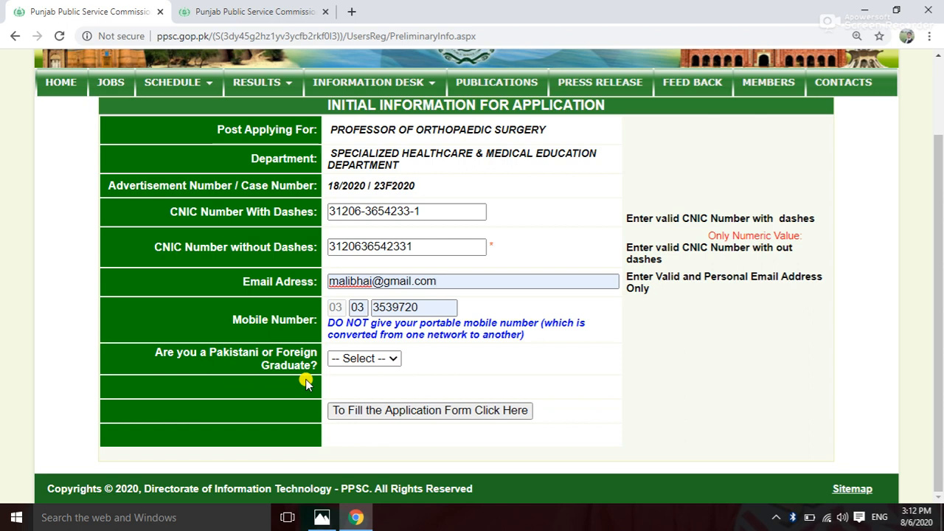
click(393, 361)
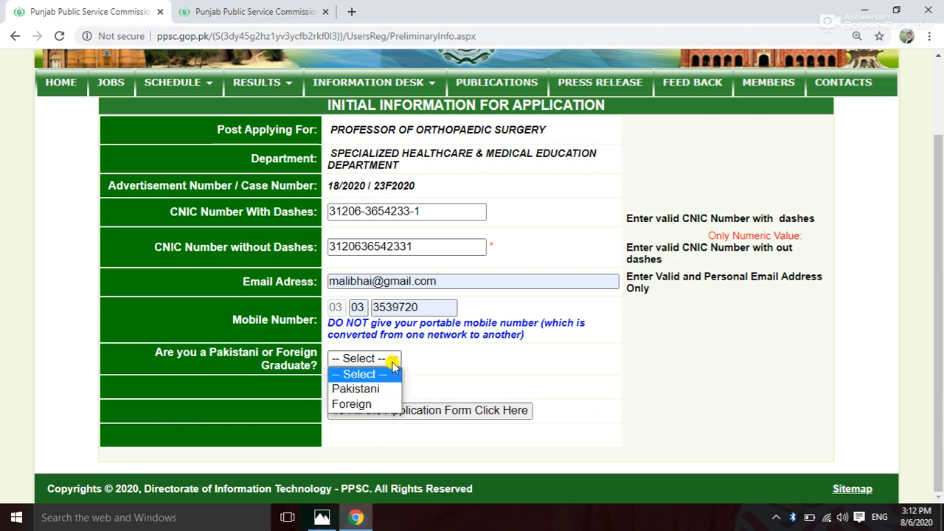
click(373, 389)
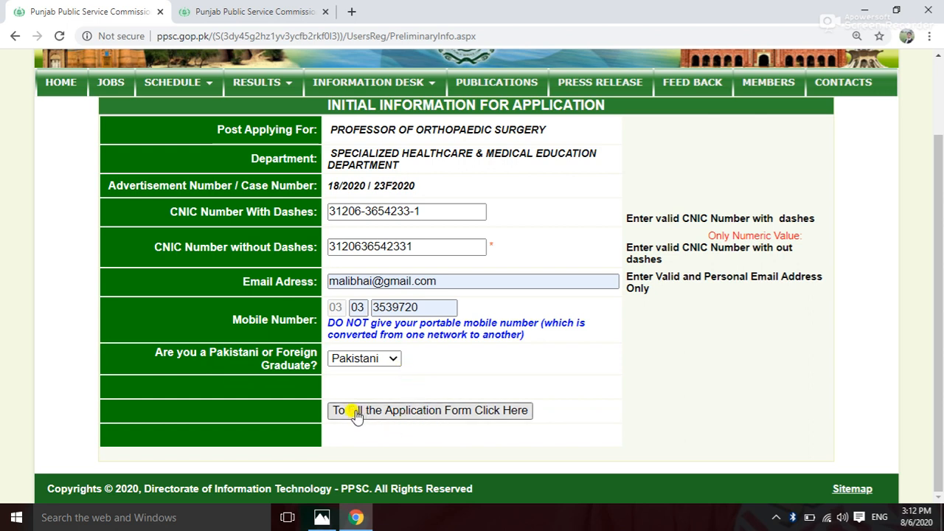
click(480, 414)
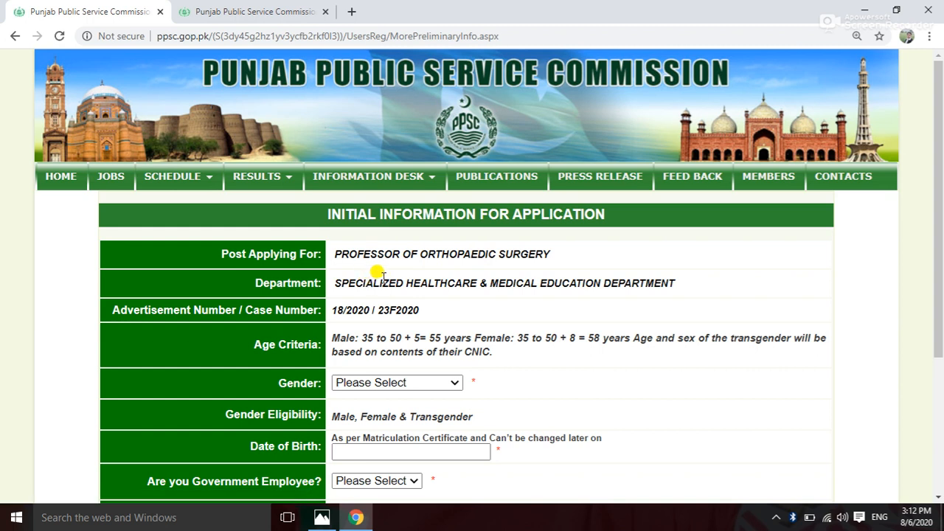
scroll(384, 244, down, 2)
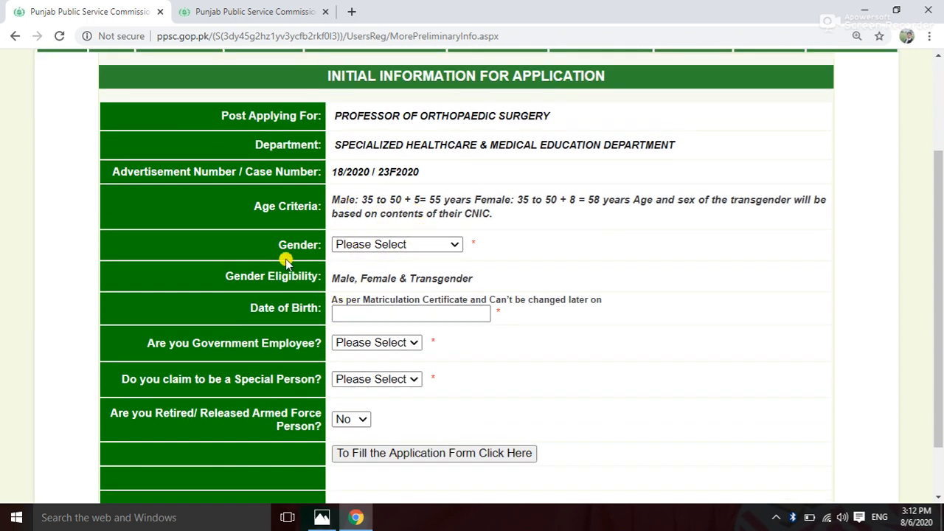
click(453, 245)
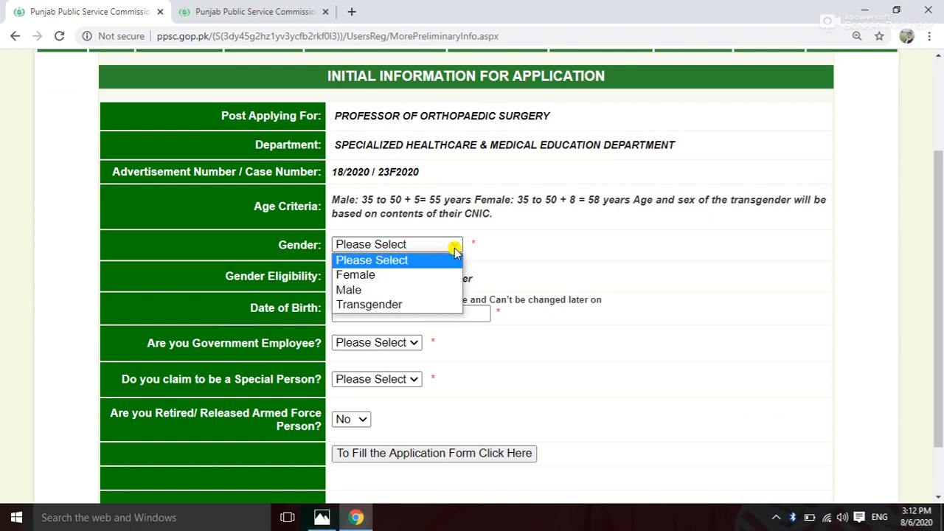
click(377, 290)
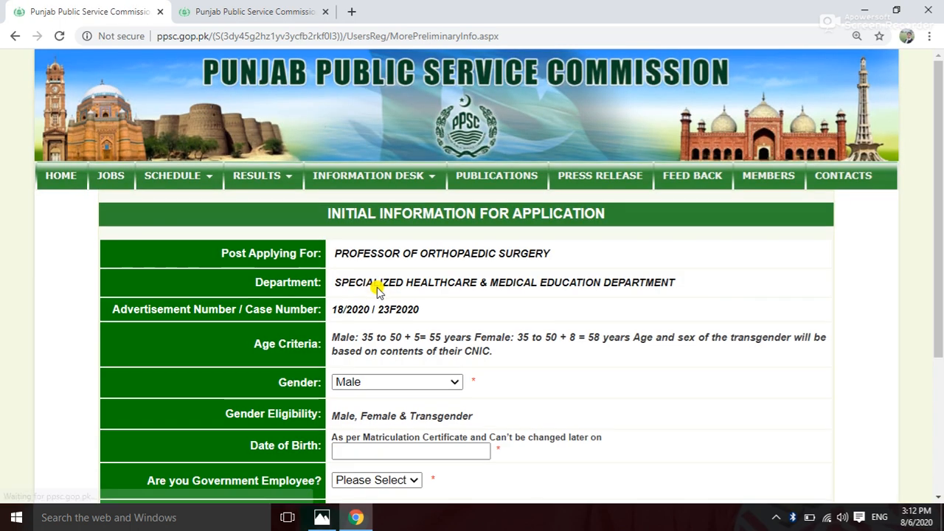
scroll(377, 289, down, 2)
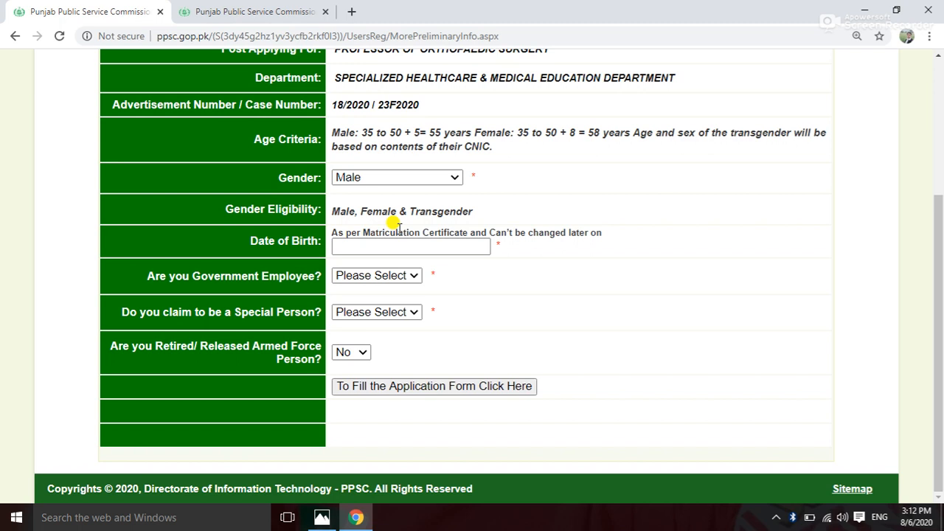
click(360, 246)
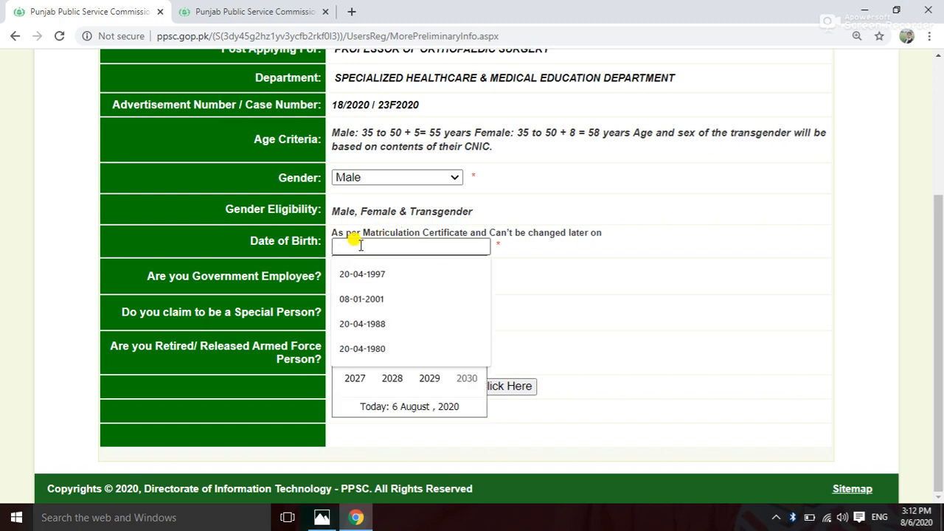
text(20-04-)
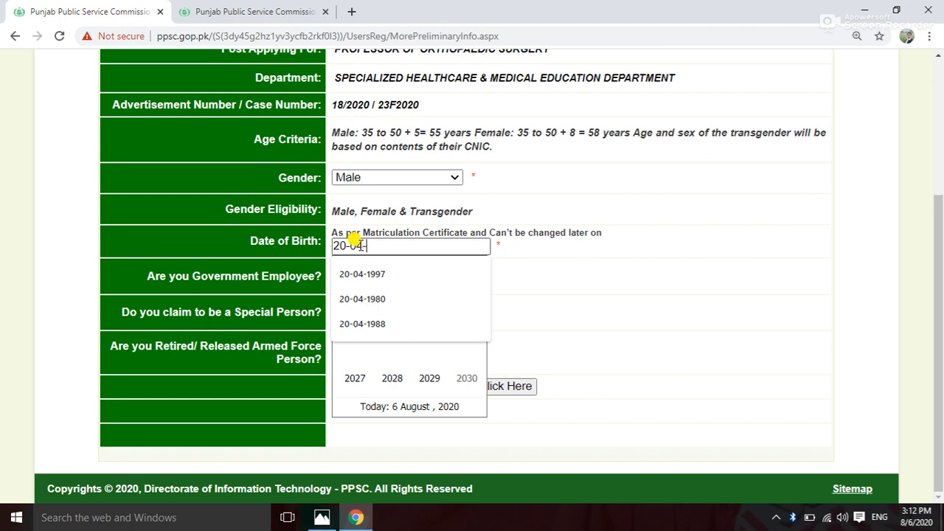
text(80)
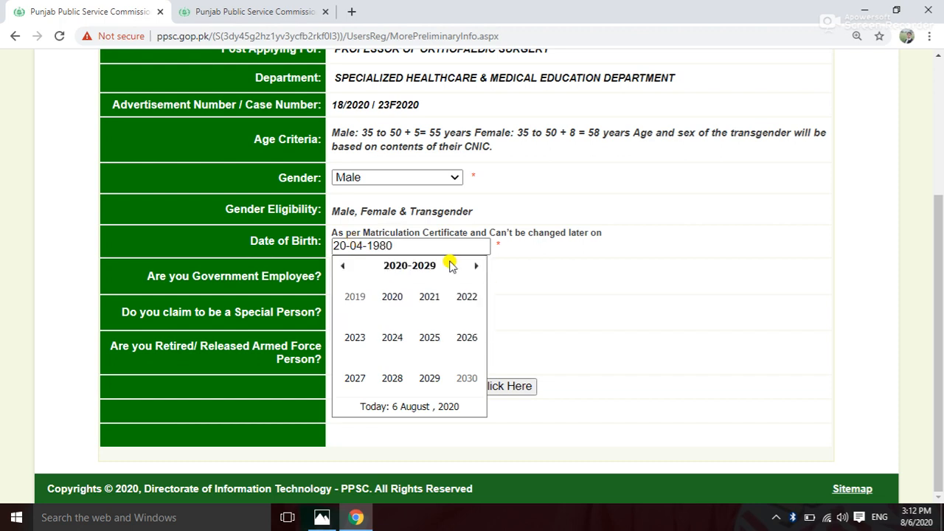
click(560, 301)
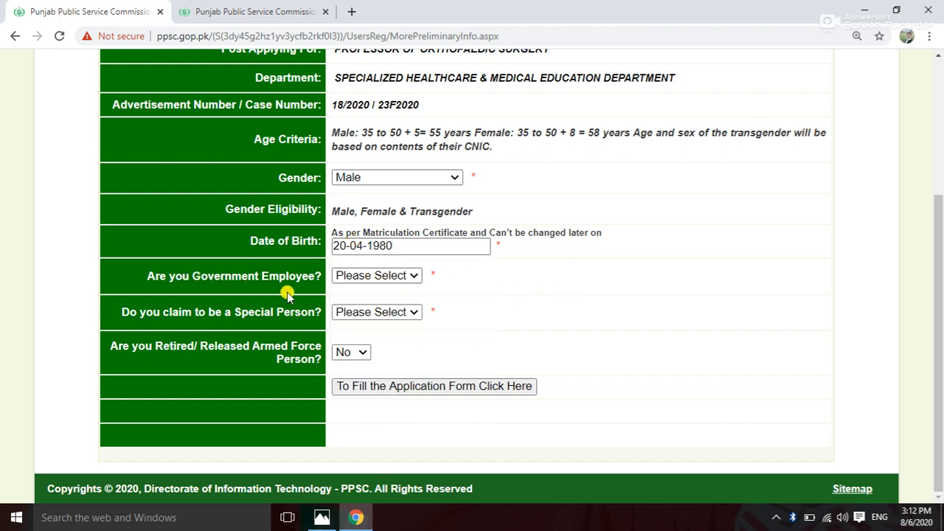
Answer No for government employee, special person and retired armed force, then submit.
click(411, 276)
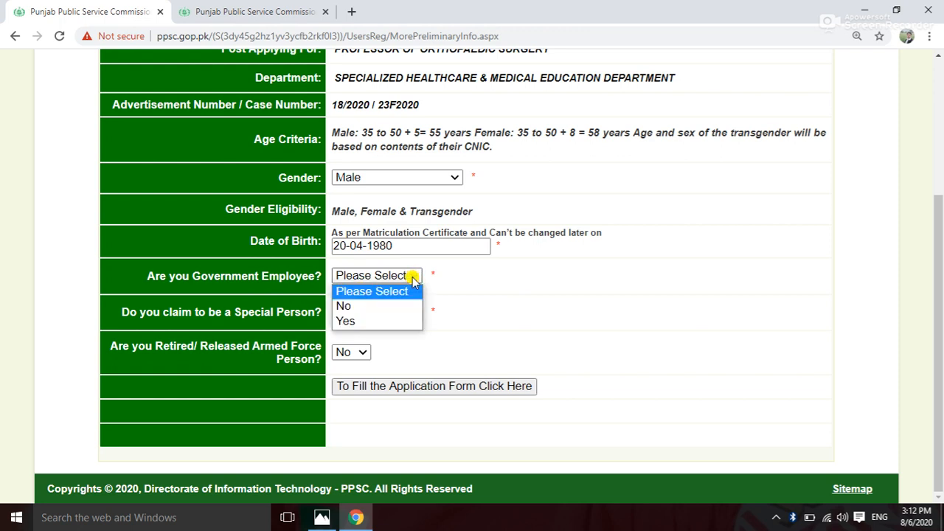
click(345, 305)
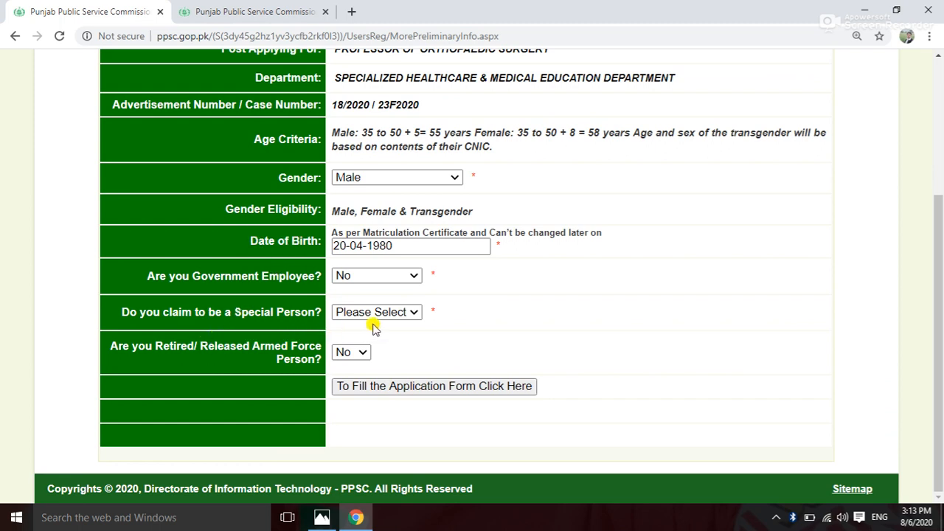
click(413, 314)
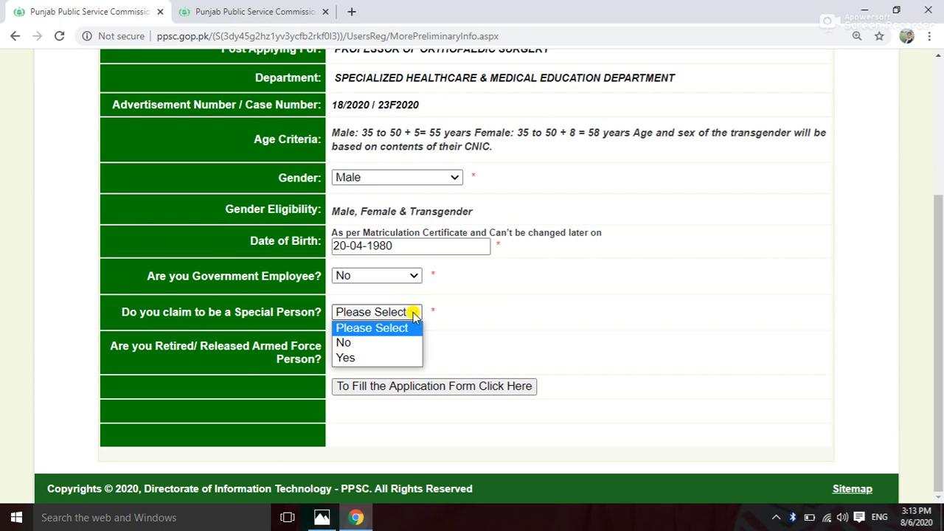
click(371, 344)
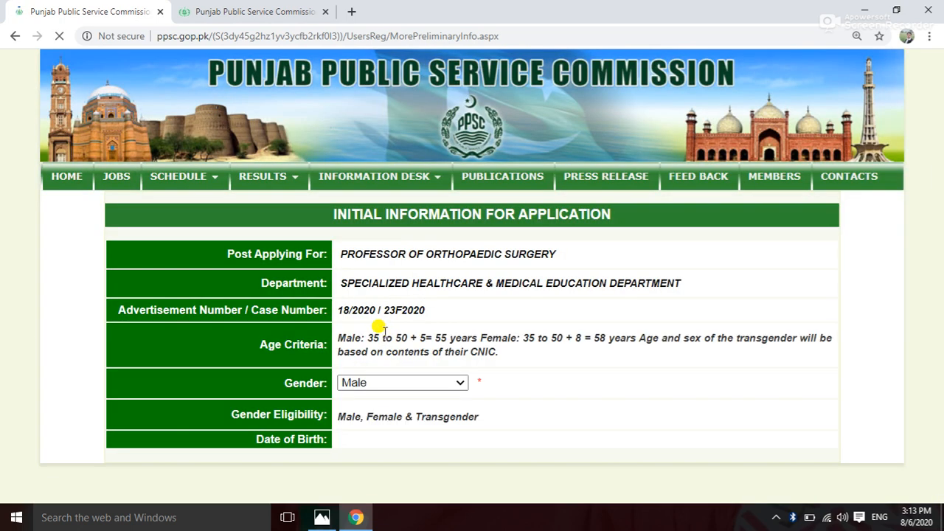
scroll(421, 333, down, 3)
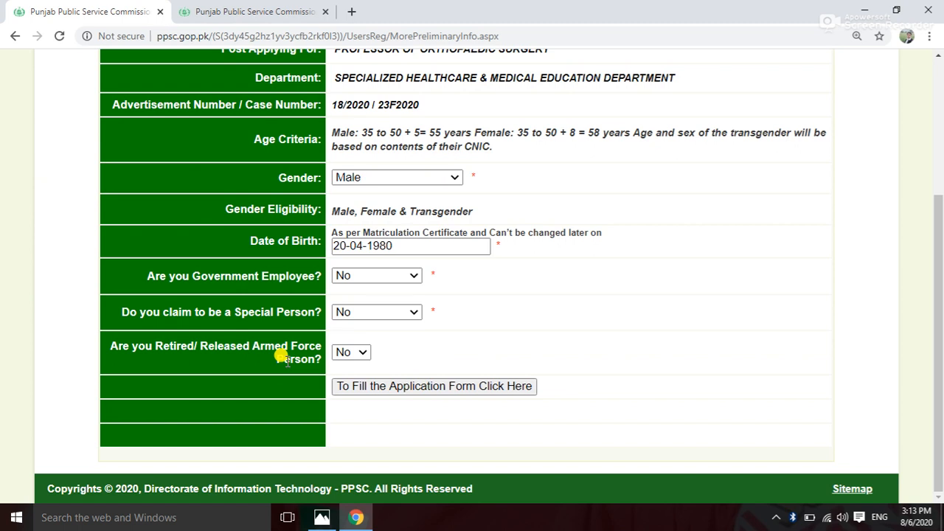
click(359, 355)
click(361, 357)
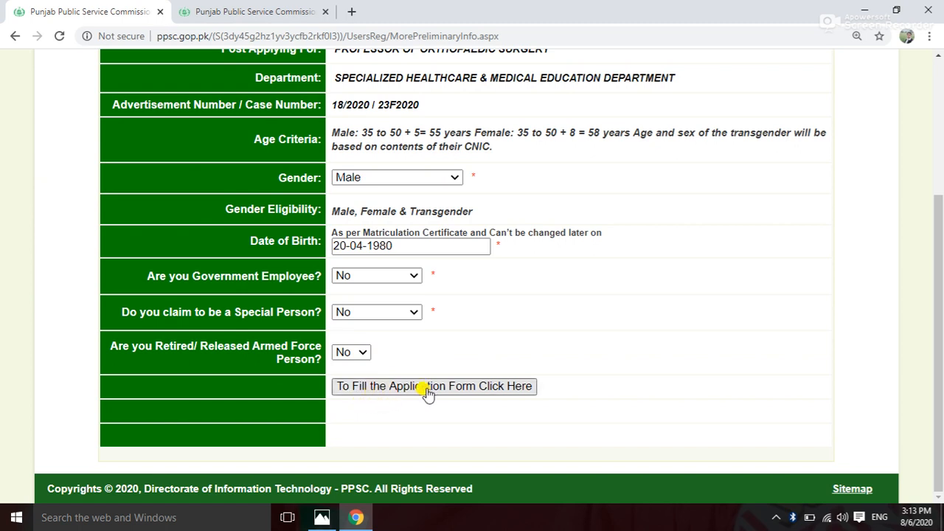
click(476, 395)
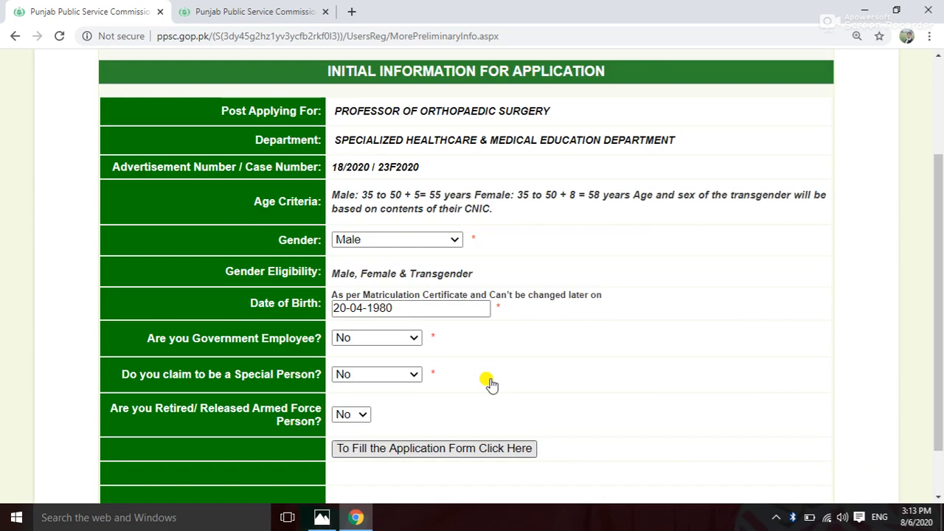
Load the Application Profile and upload the candidate's passport-size photo file.
click(417, 392)
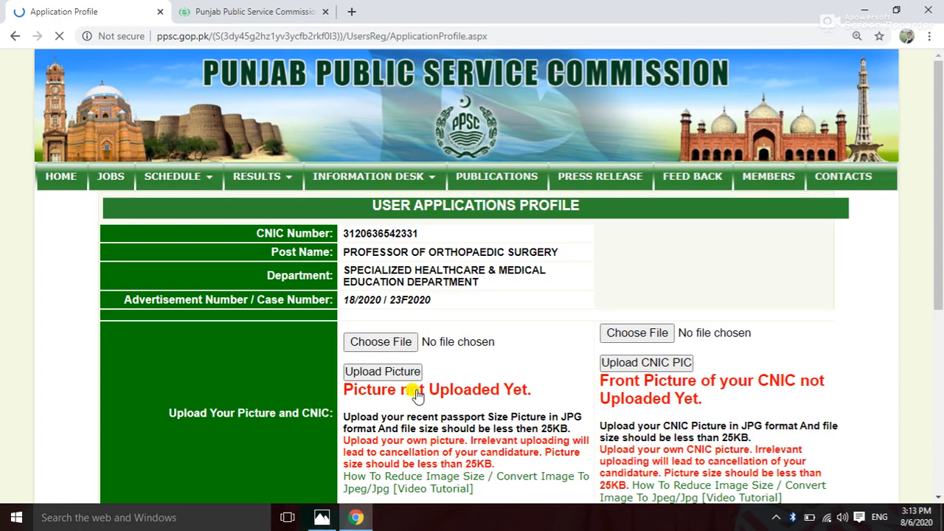
scroll(416, 395, down, 1)
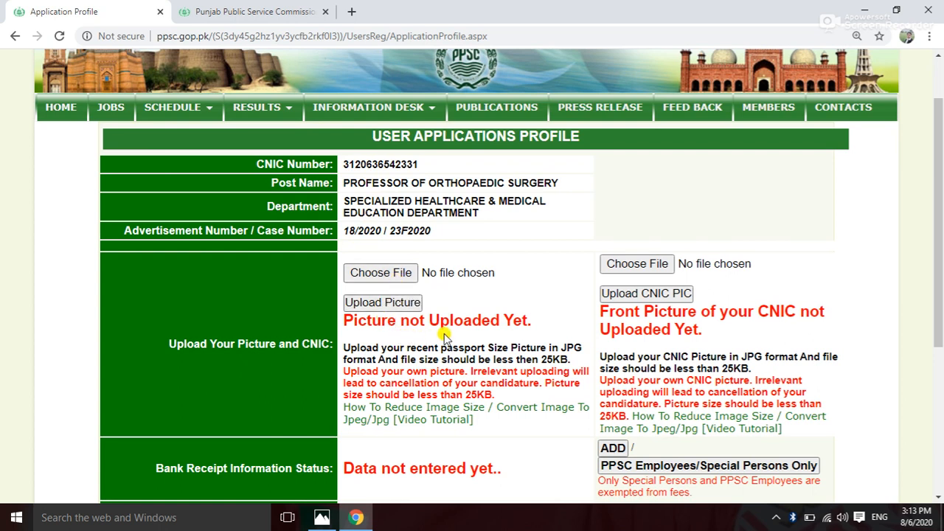
click(392, 275)
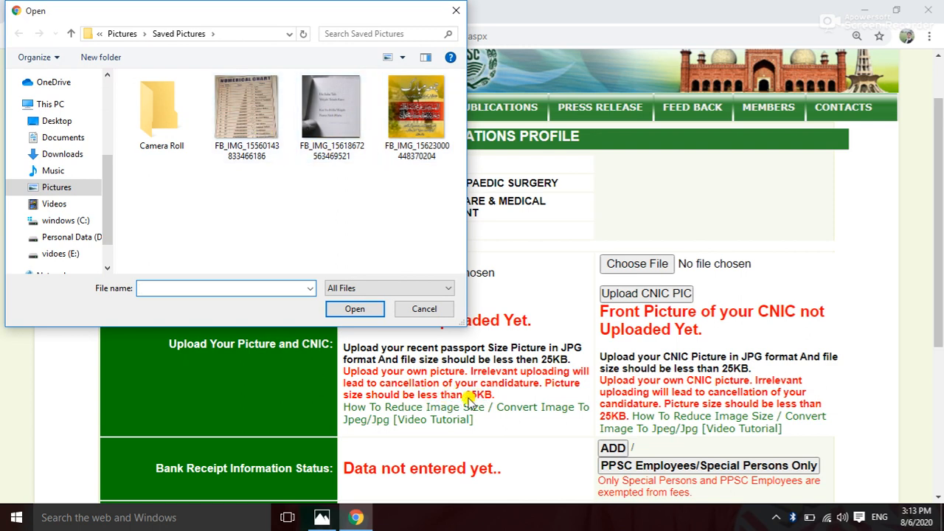
click(416, 125)
click(355, 308)
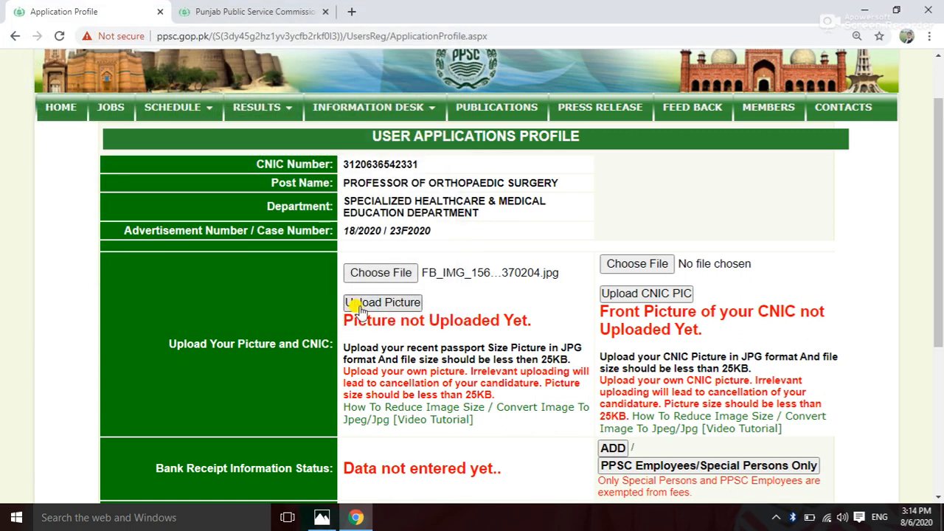
click(385, 305)
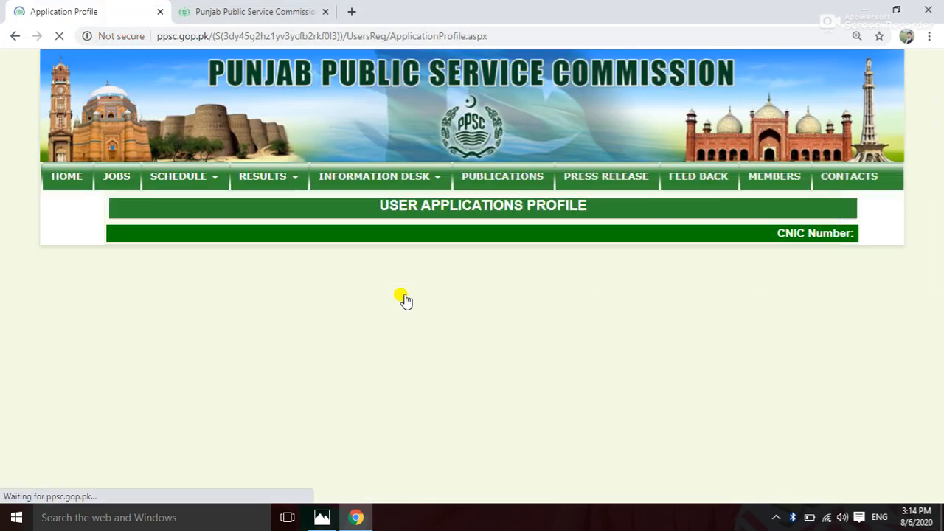
scroll(409, 294, down, 3)
scroll(422, 280, up, 1)
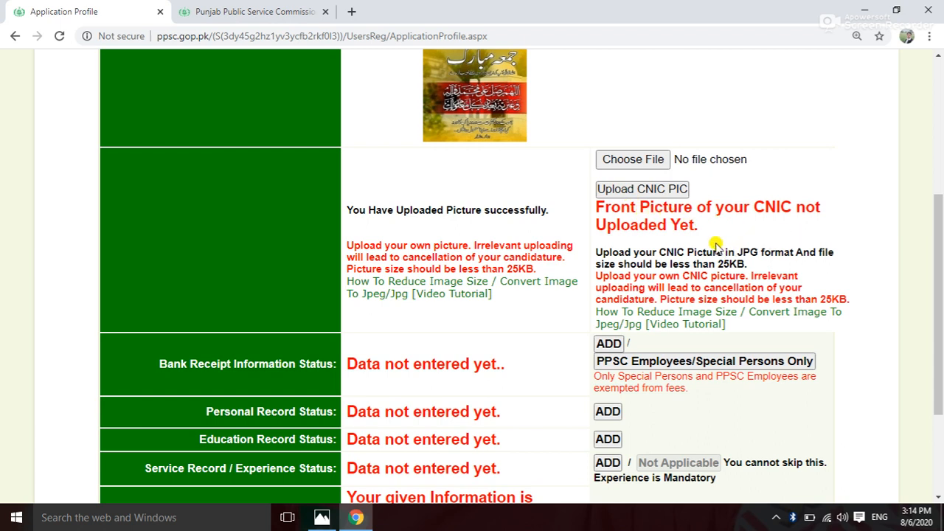
click(639, 167)
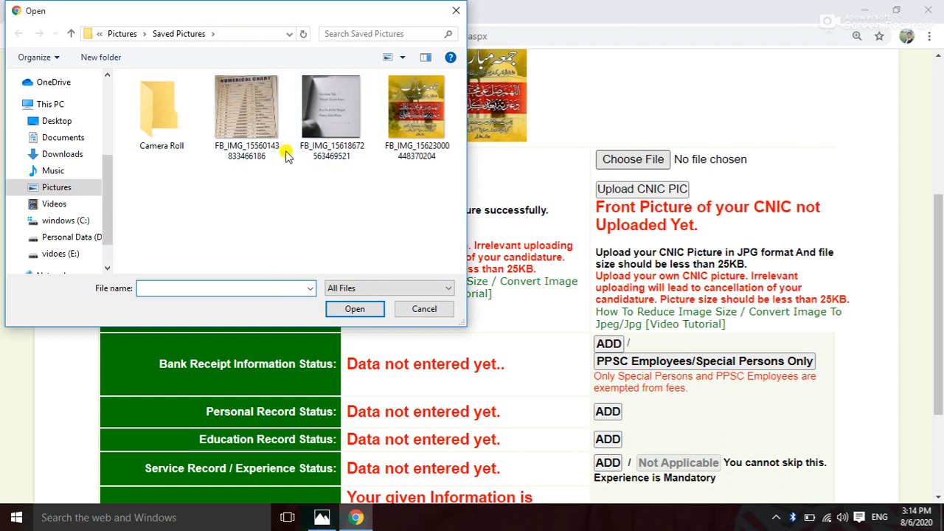
click(305, 137)
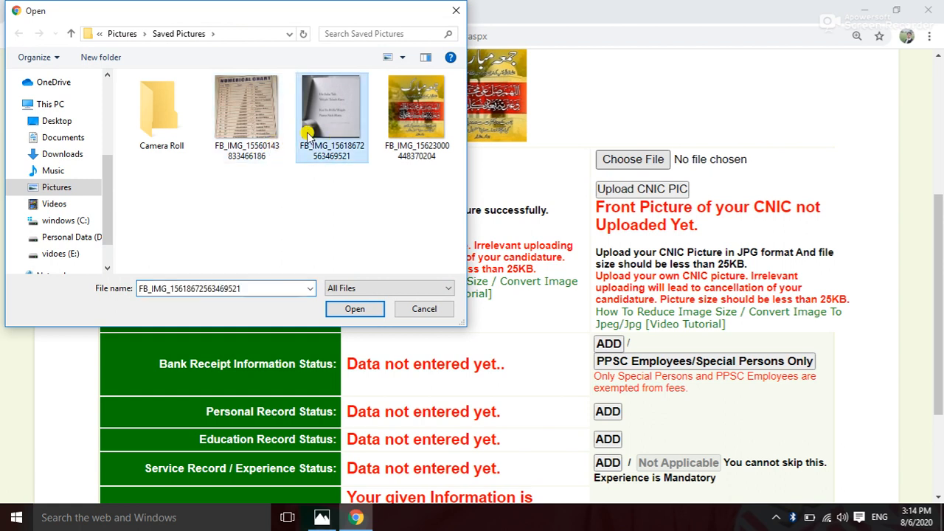
click(342, 311)
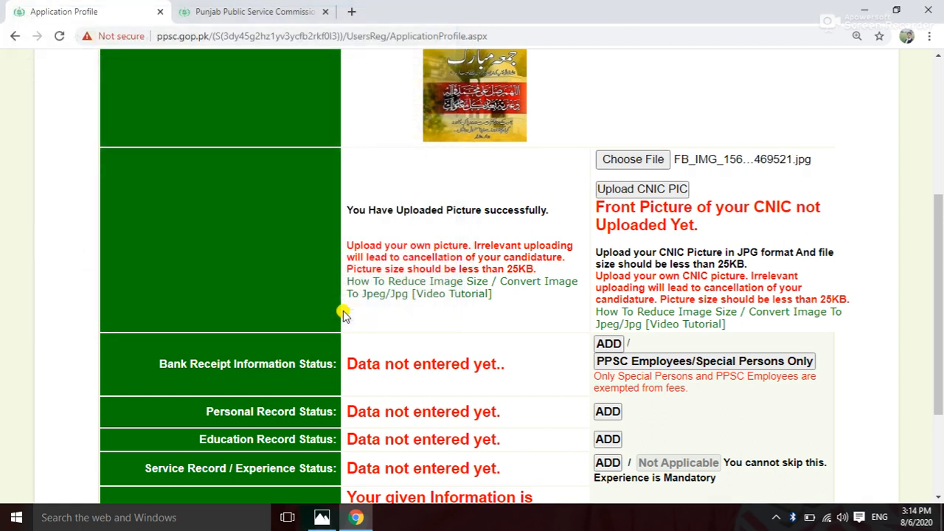
click(642, 190)
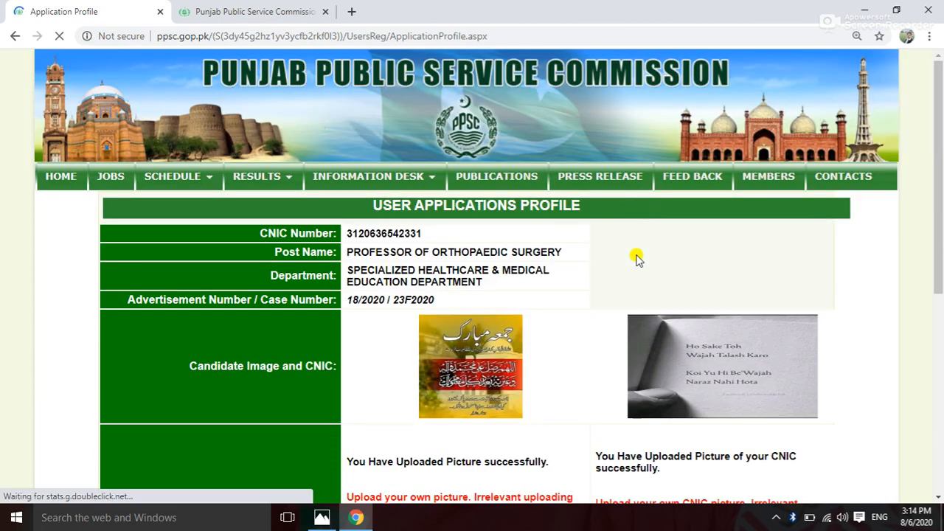
scroll(636, 236, down, 2)
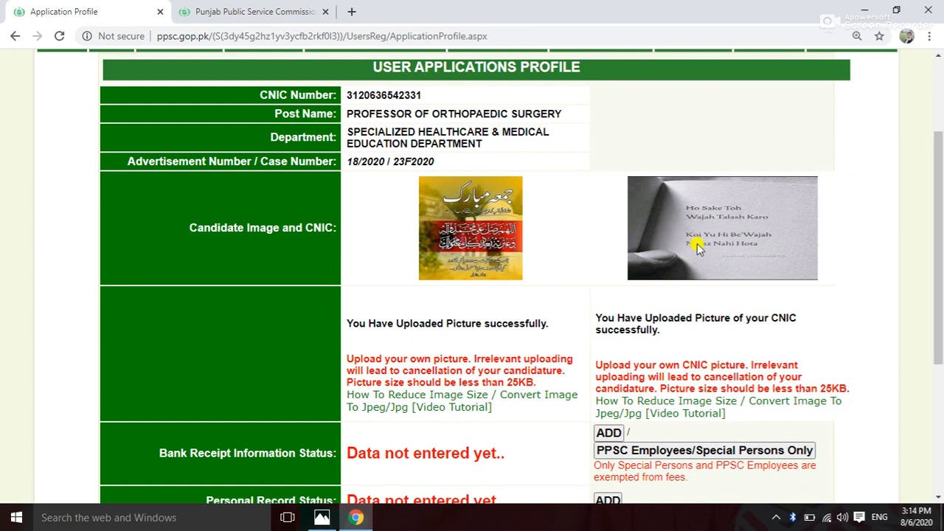
scroll(701, 266, down, 2)
scroll(700, 266, down, 1)
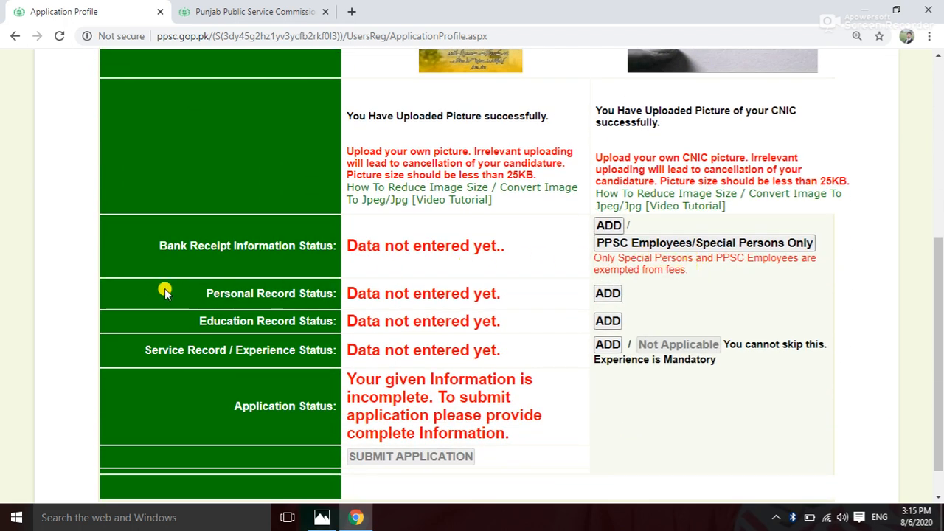
click(608, 226)
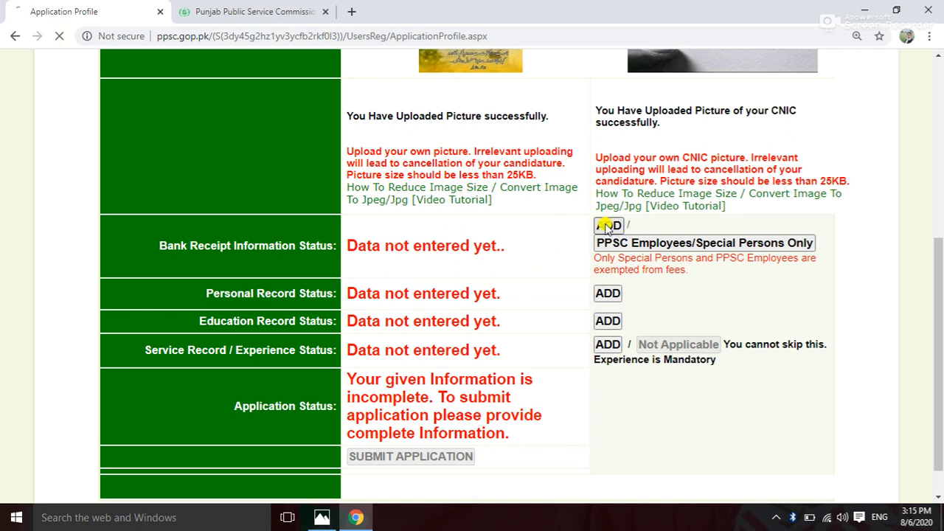
scroll(391, 322, down, 1)
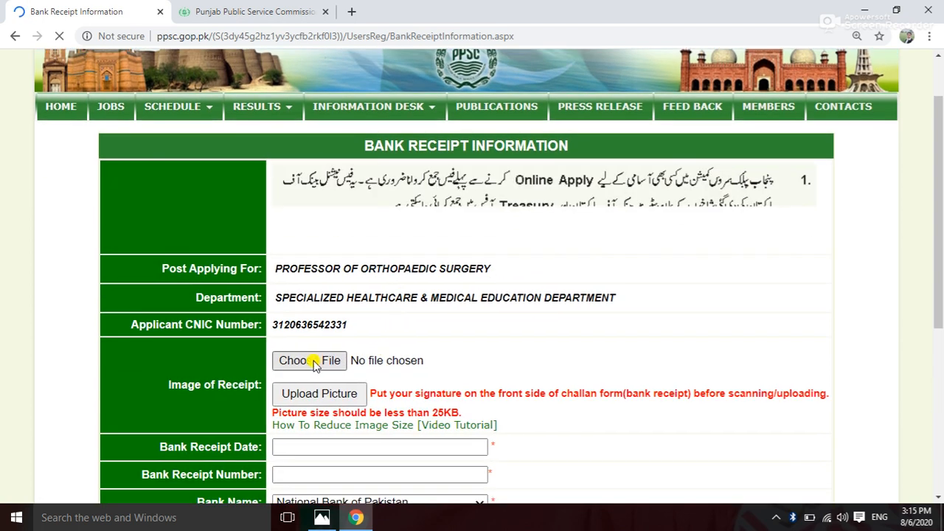
scroll(376, 319, down, 3)
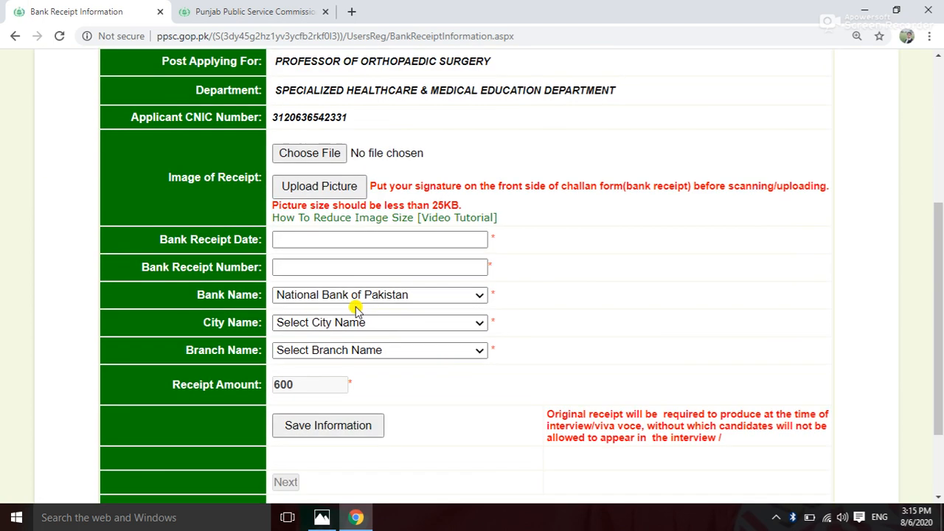
click(330, 158)
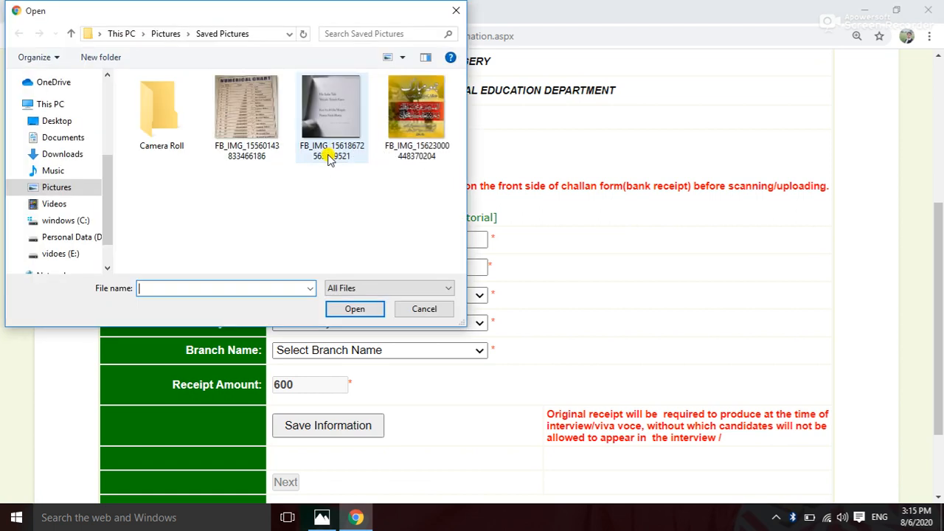
click(248, 125)
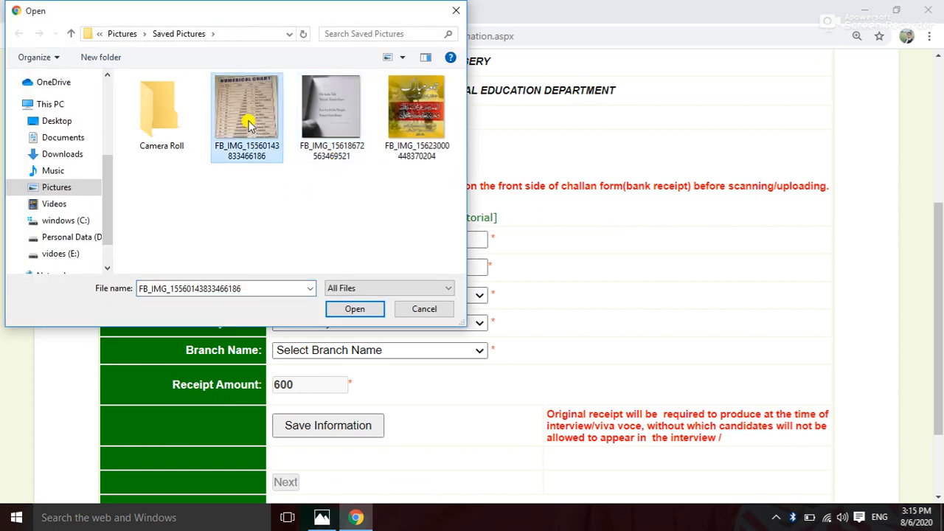
click(355, 309)
click(316, 189)
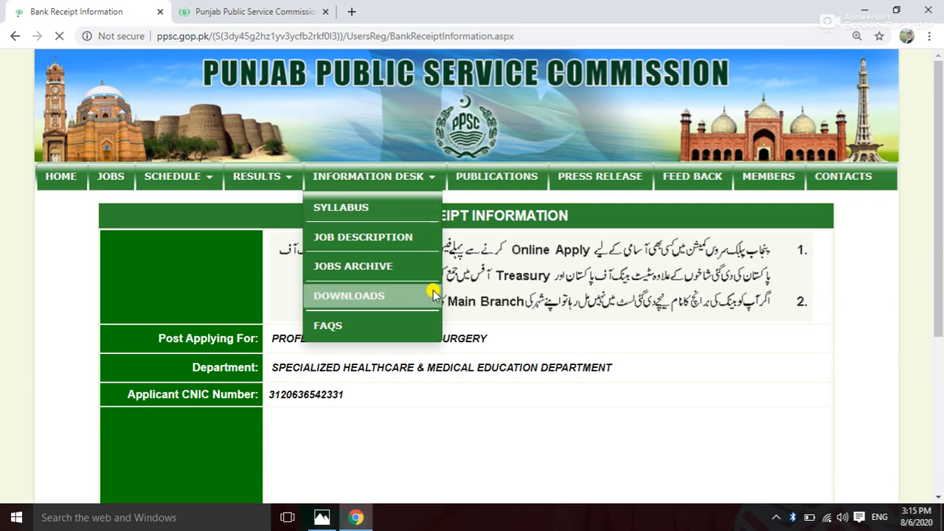
scroll(428, 360, down, 6)
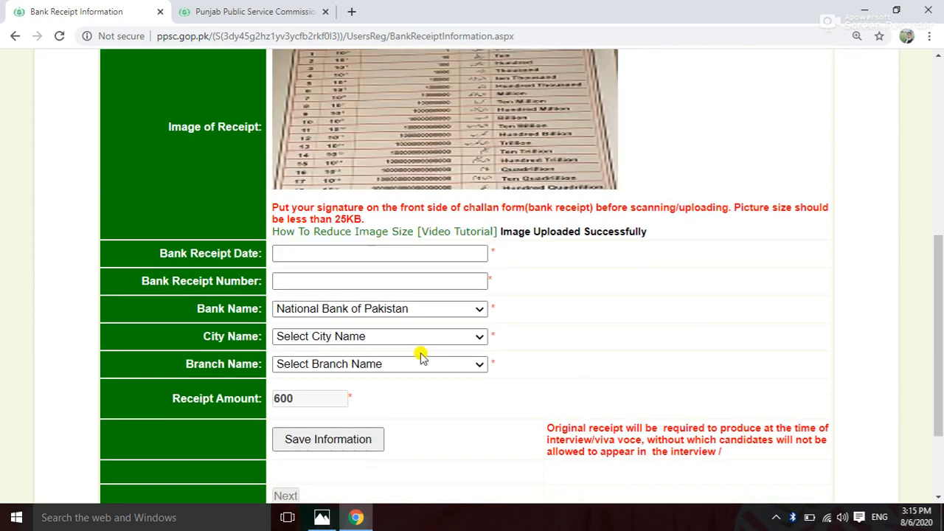
scroll(509, 133, up, 1)
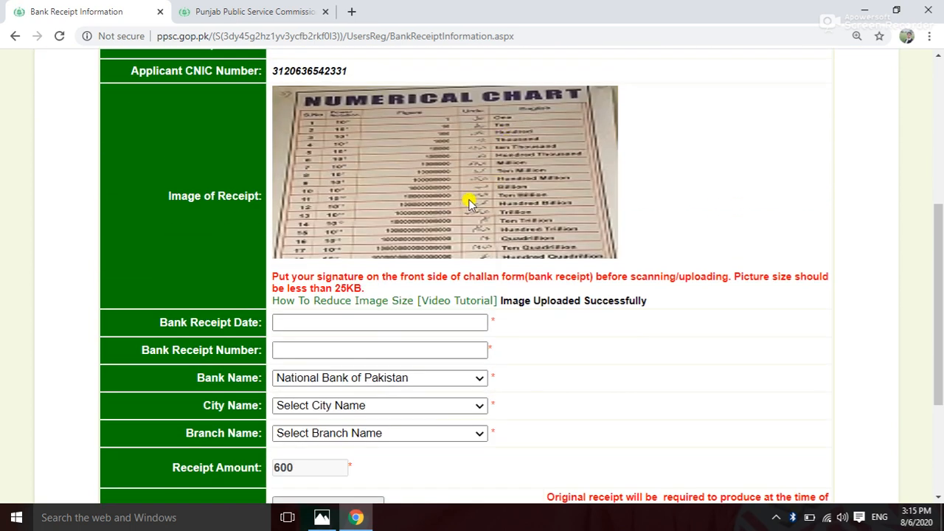
scroll(468, 203, down, 1)
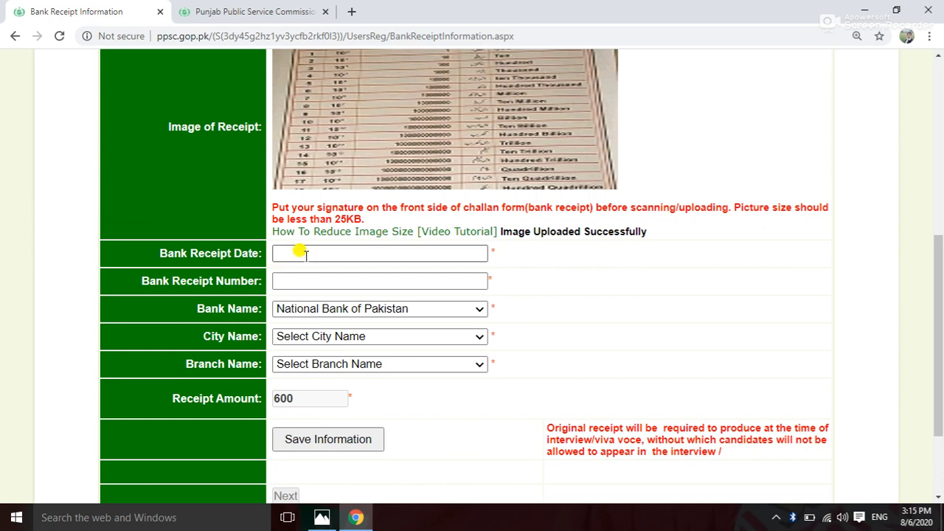
Enter receipt date 05-08-2020, the receipt number, National Bank of Pakistan, Bahawalnagar, branch Bakhshan Khan.
click(305, 255)
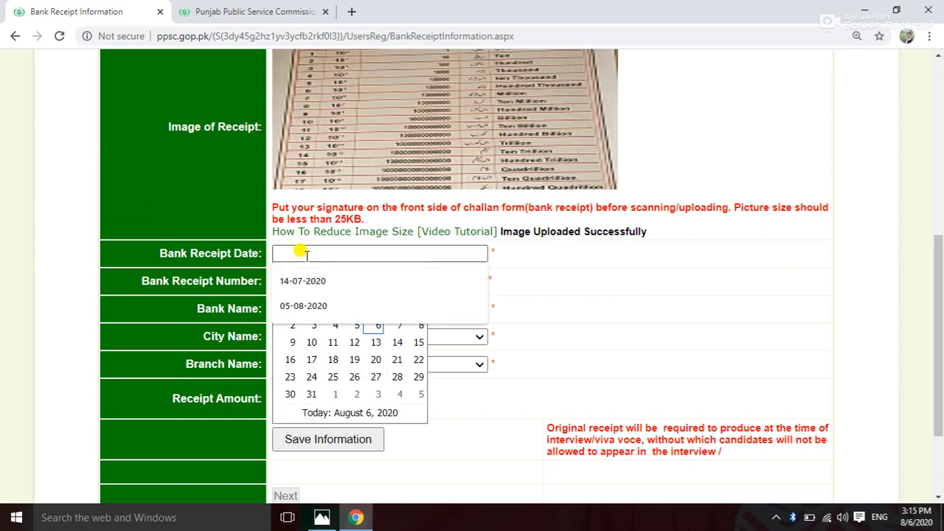
click(298, 309)
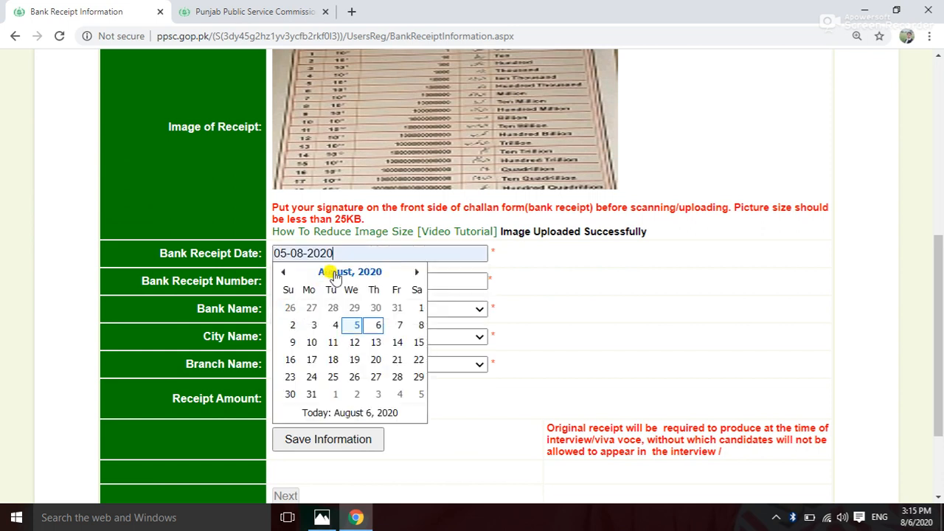
click(526, 274)
click(324, 281)
text(15)
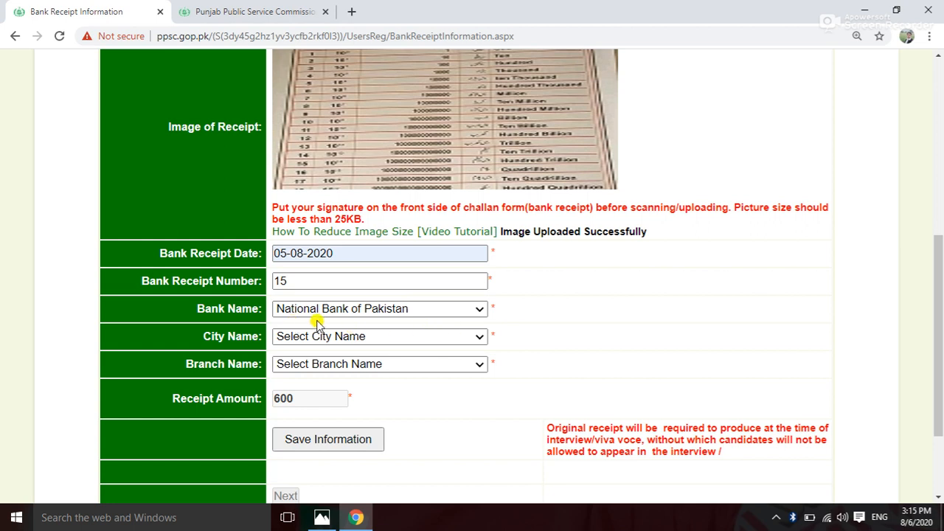
click(479, 313)
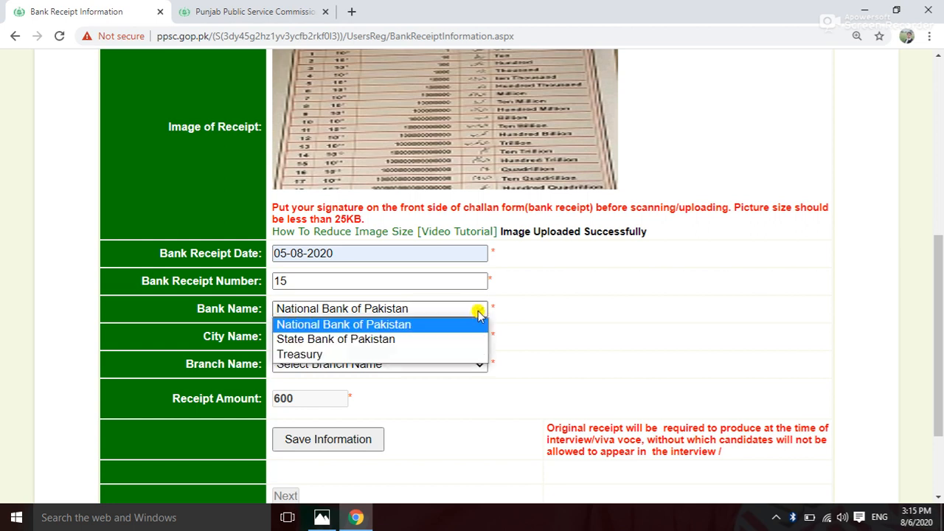
click(388, 325)
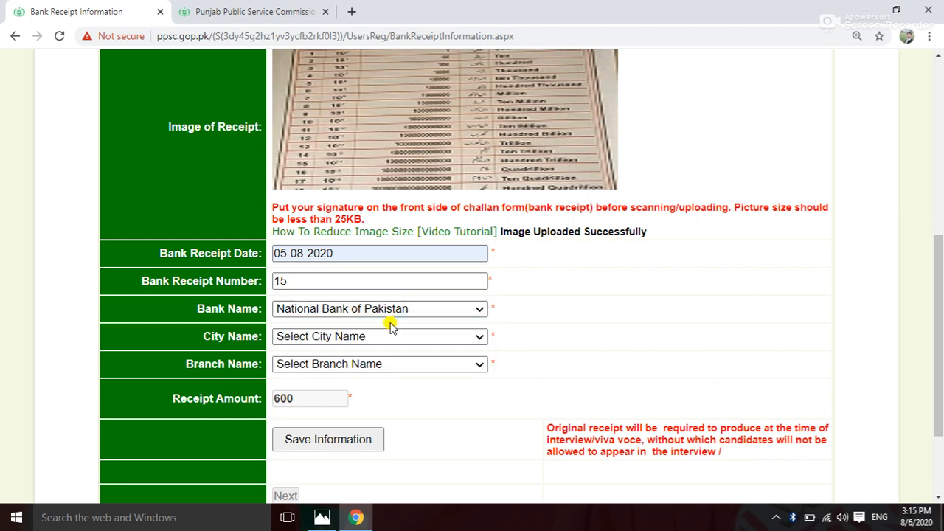
click(477, 338)
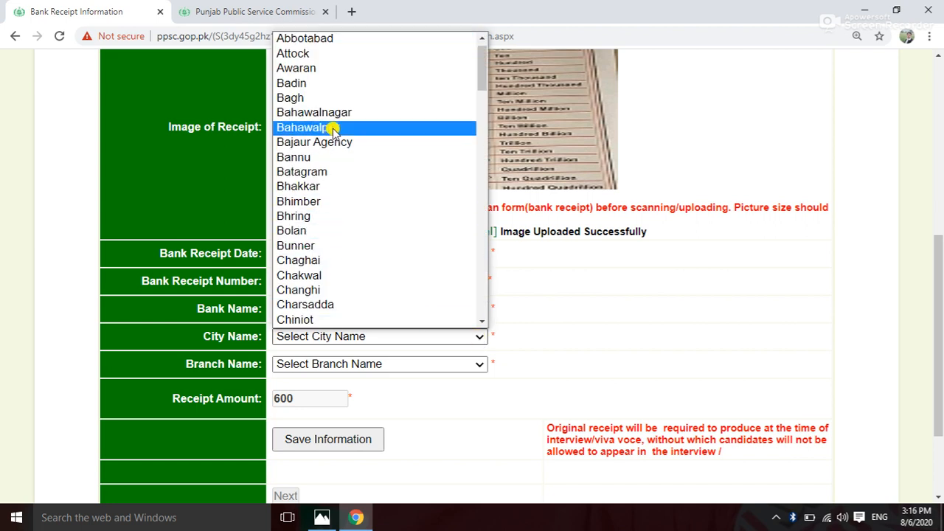
click(334, 124)
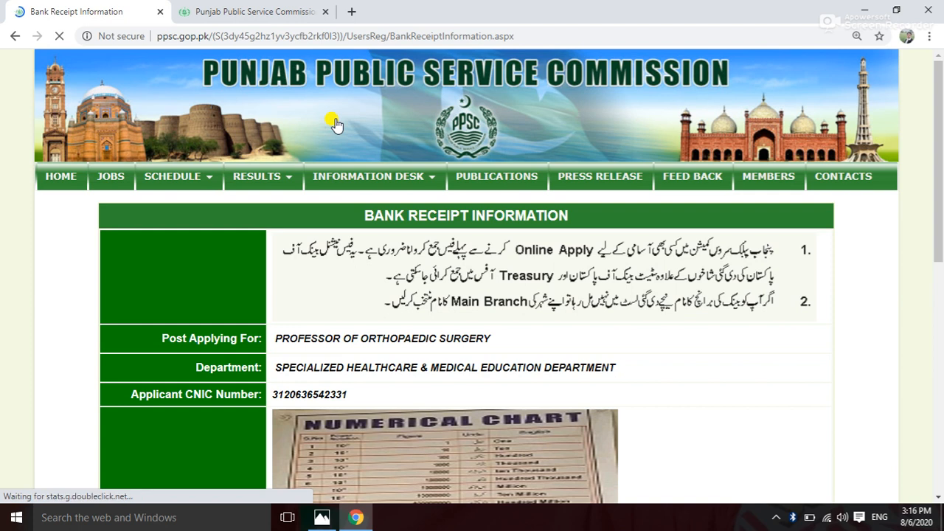
scroll(421, 265, down, 7)
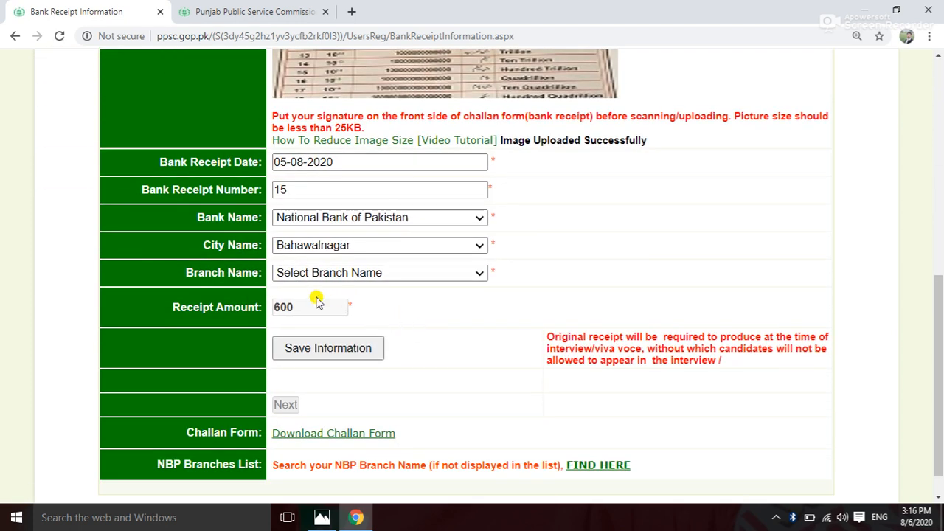
click(479, 273)
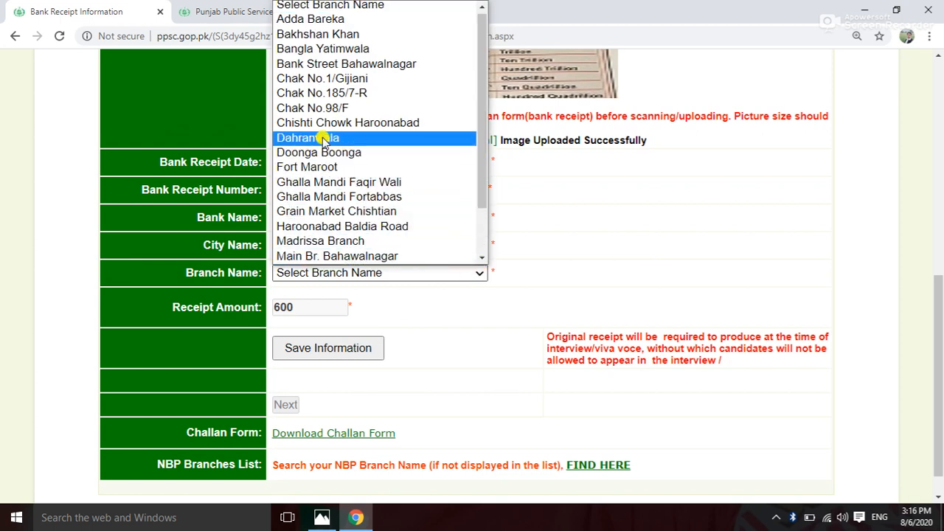
click(317, 34)
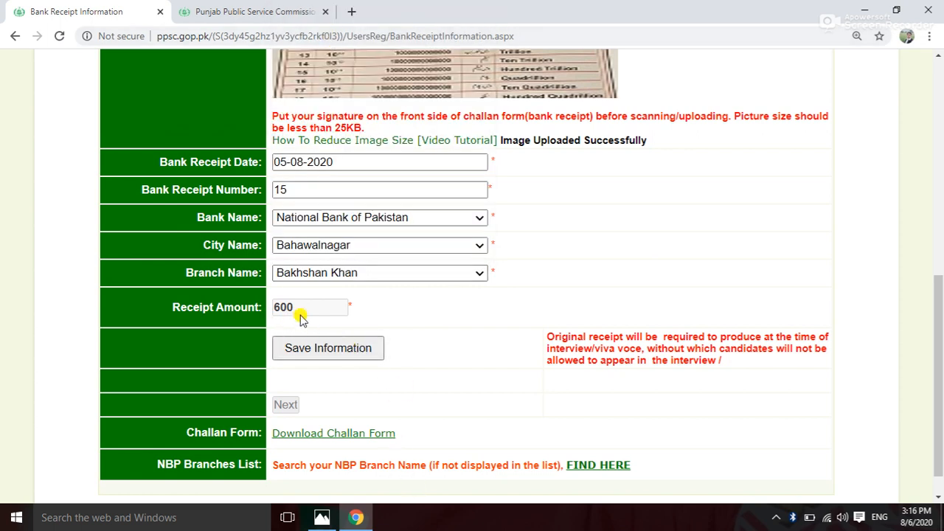
Save the bank receipt information and return to the Application Profile with Next.
scroll(430, 348, down, 1)
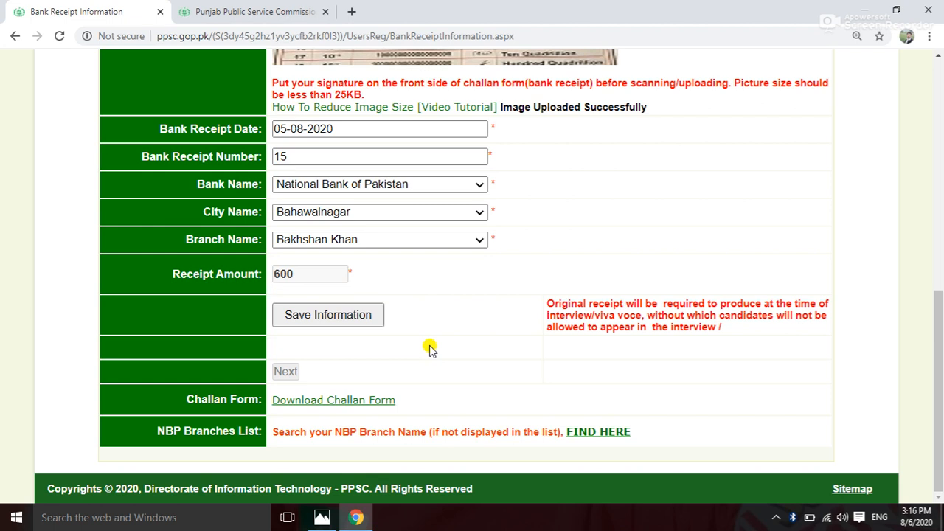
scroll(443, 278, up, 3)
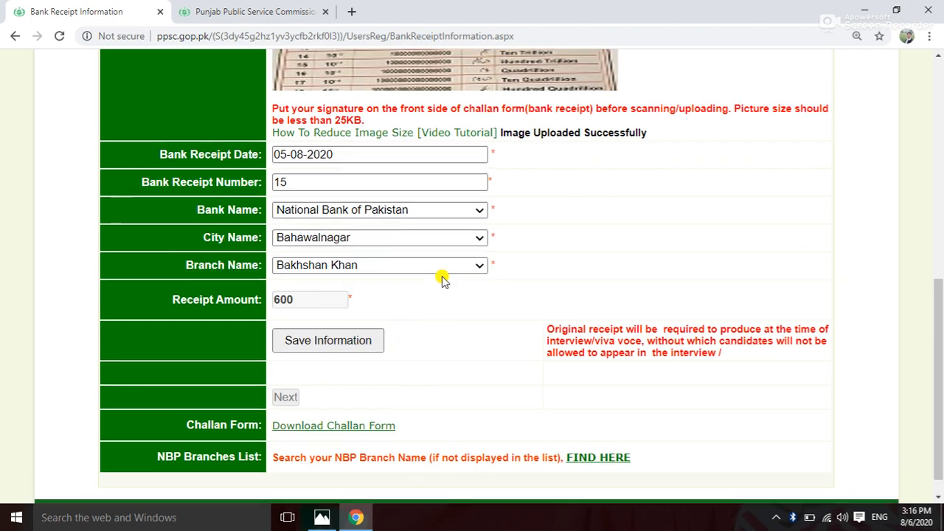
scroll(452, 240, down, 3)
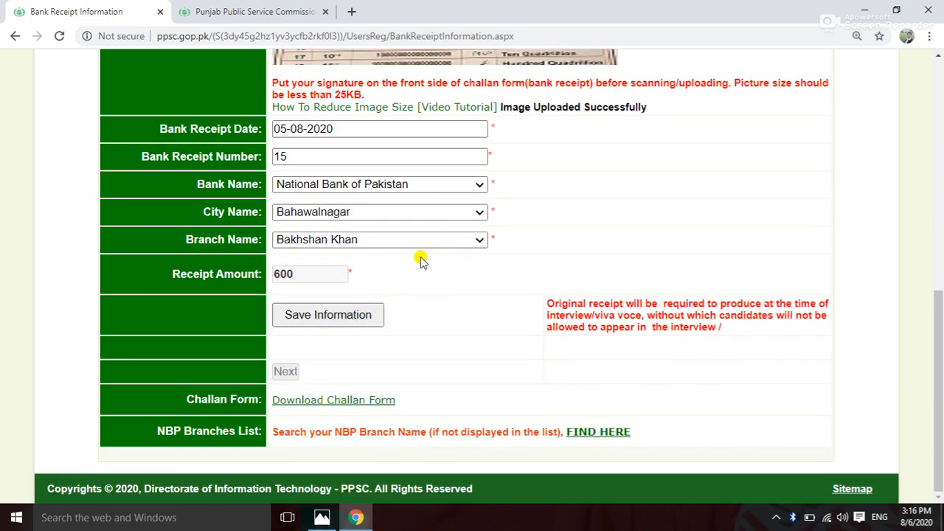
click(337, 315)
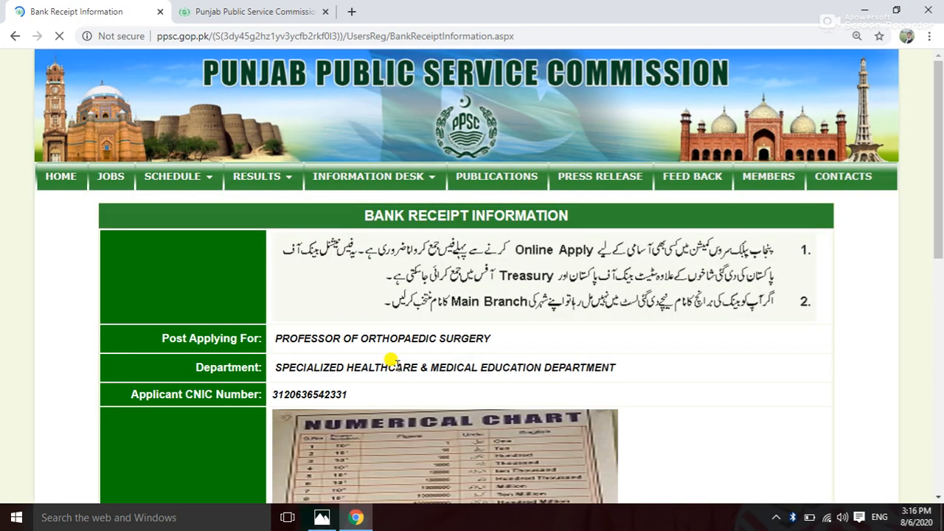
scroll(396, 369, down, 8)
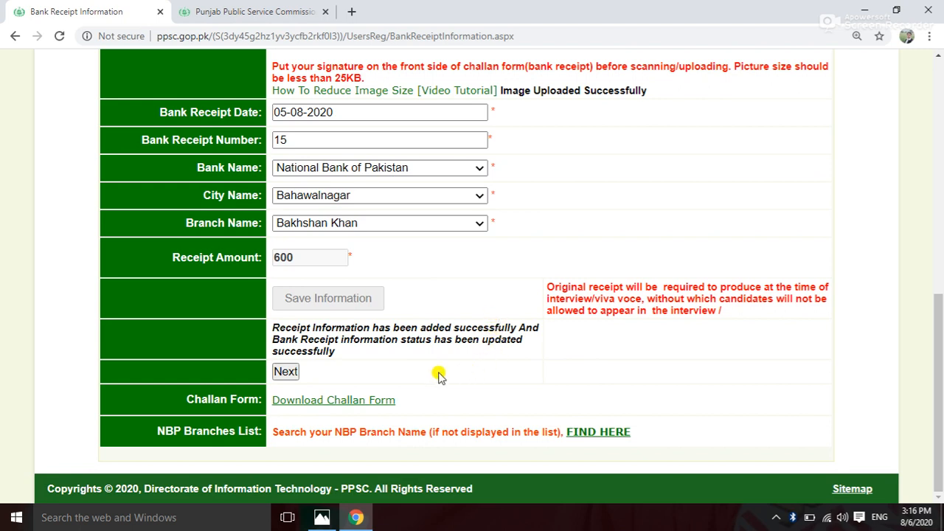
click(286, 371)
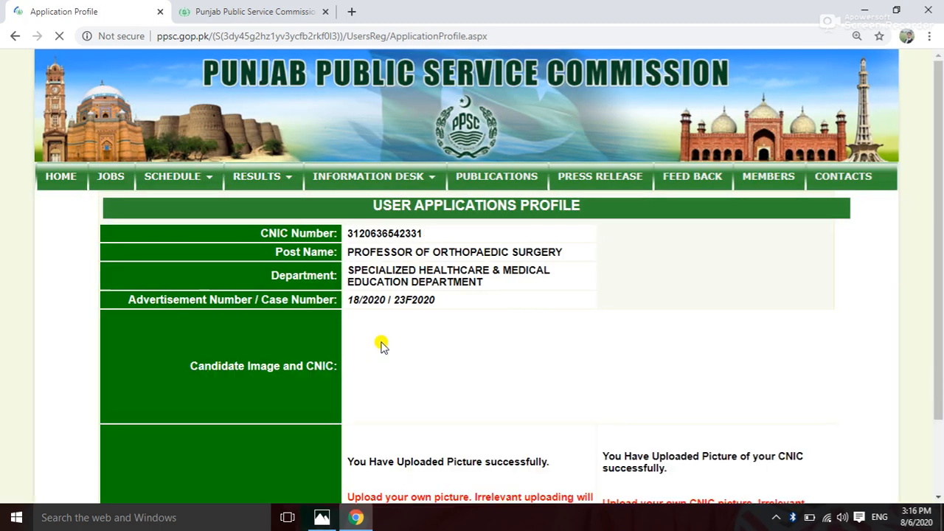
Scroll down to Personal Record Status and choose ADD to start the personal record.
scroll(380, 334, down, 2)
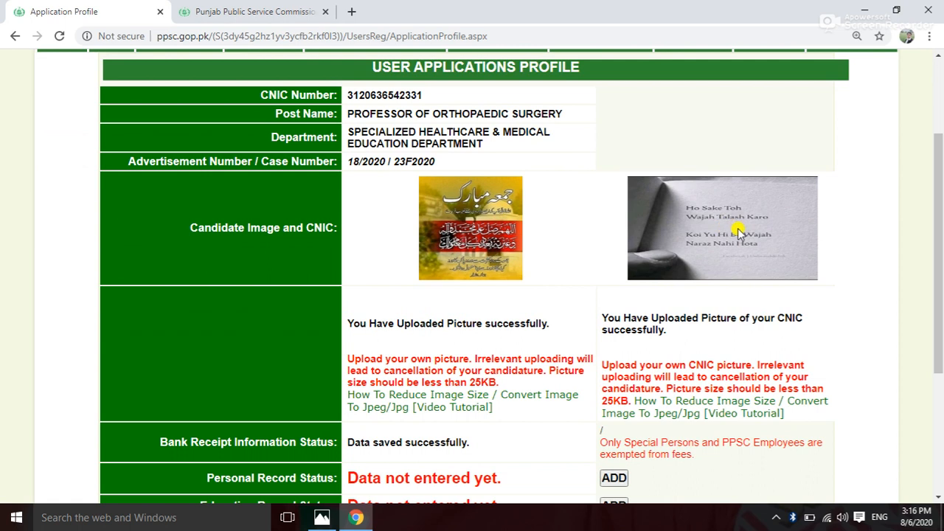
scroll(728, 241, down, 3)
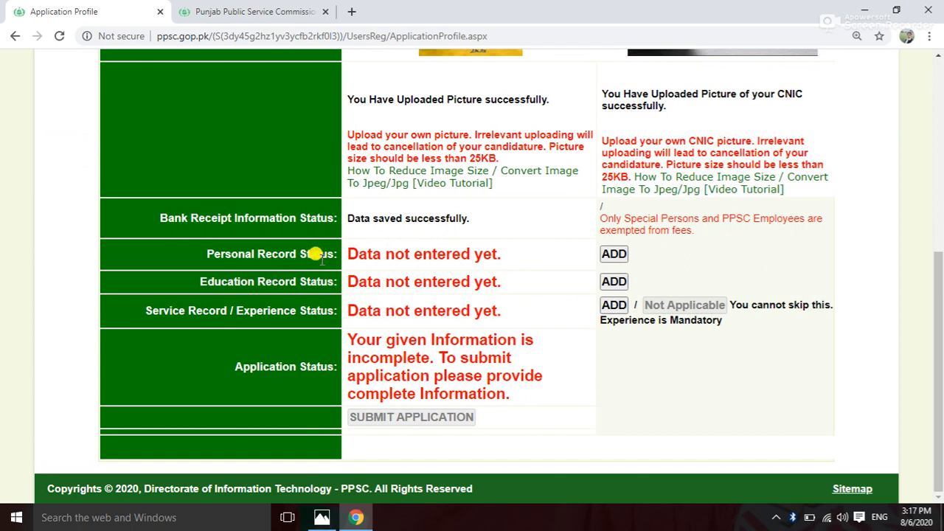
click(621, 255)
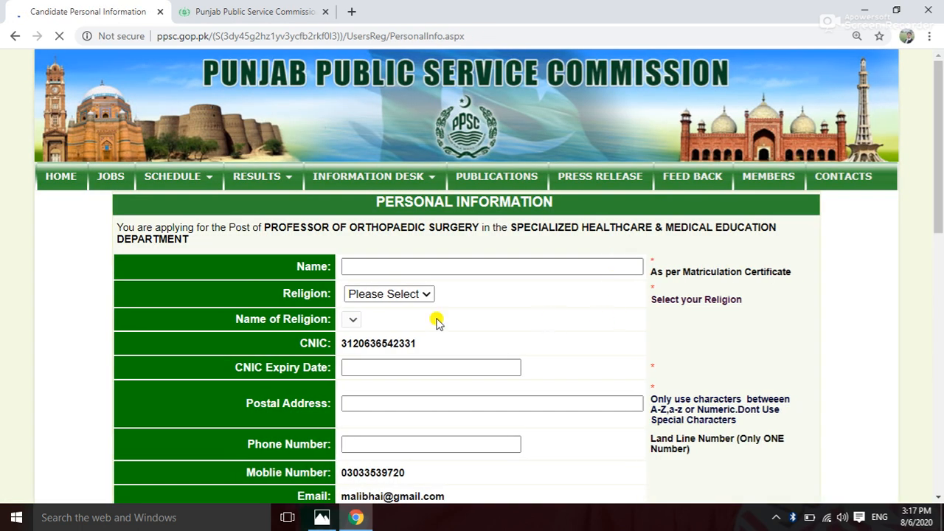
Fill in the applicant's saved name, religion Muslim (Islam) and CNIC expiry date 28-01-2029.
click(352, 267)
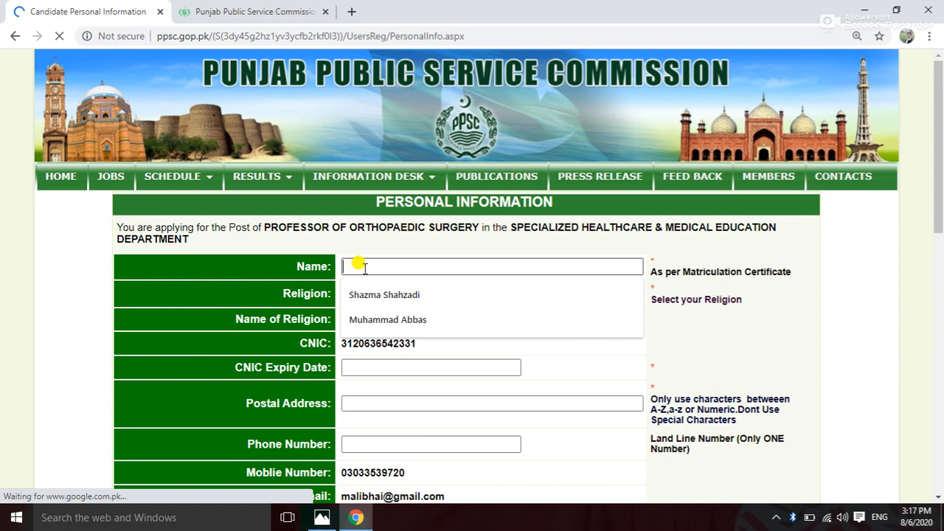
click(371, 320)
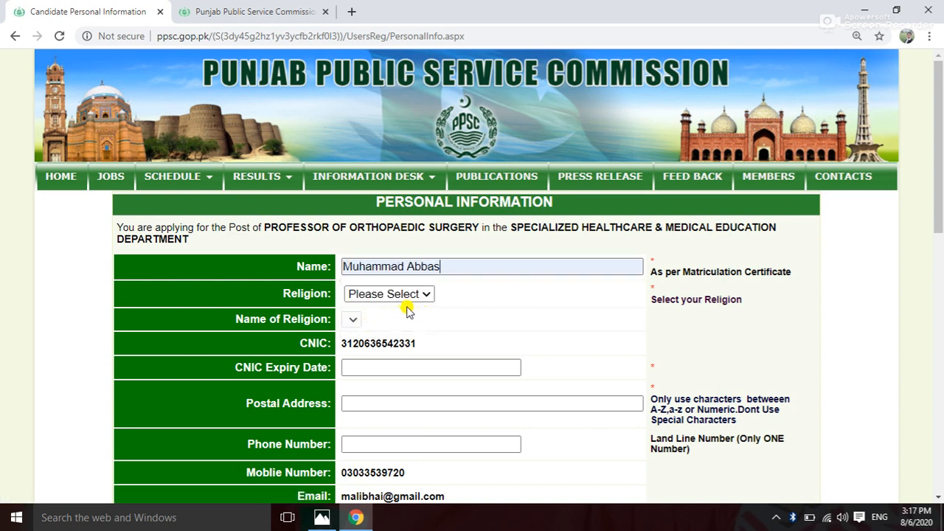
click(425, 295)
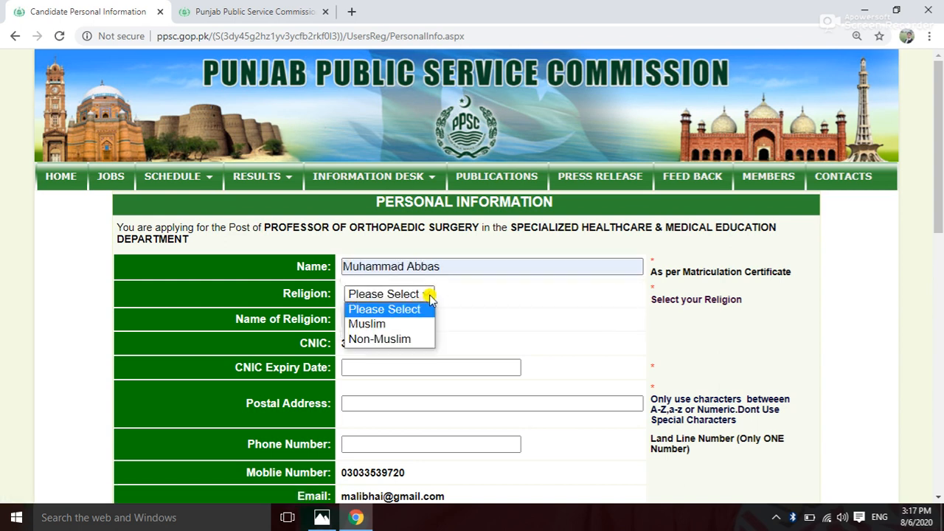
click(390, 324)
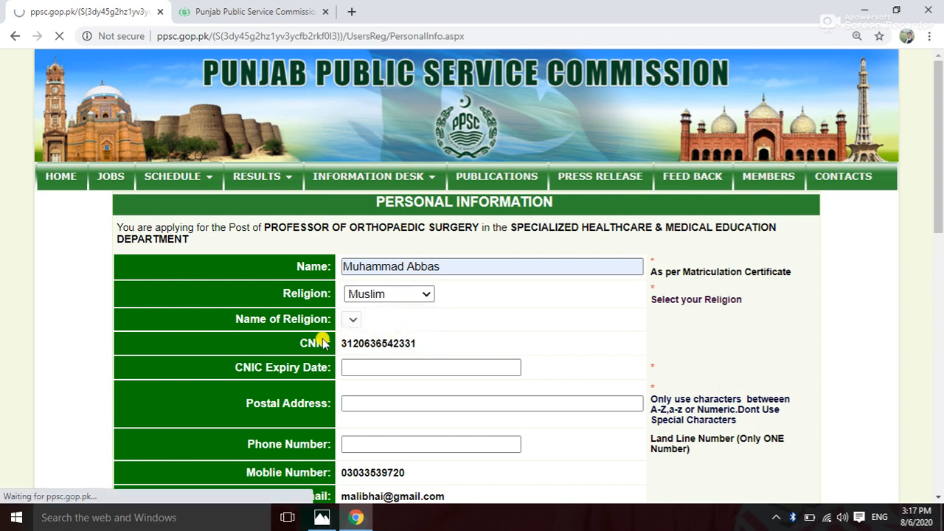
scroll(382, 343, down, 1)
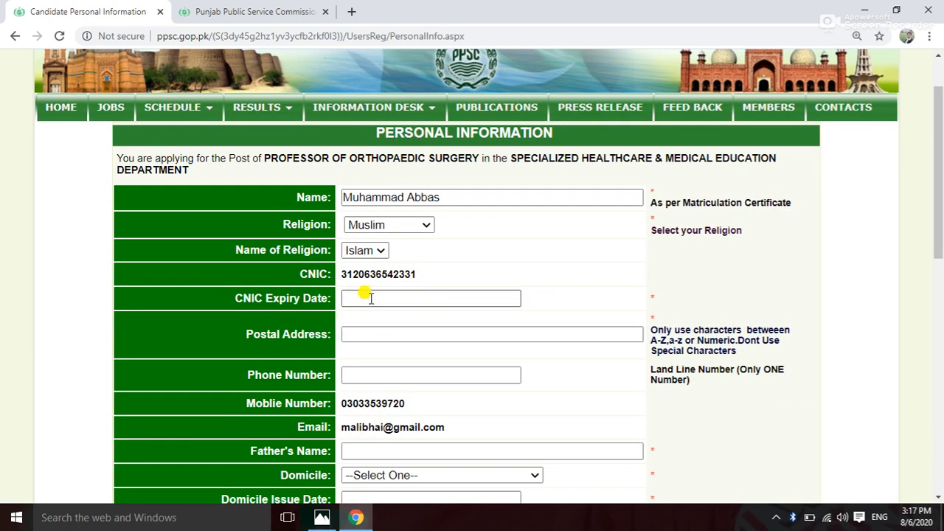
click(354, 299)
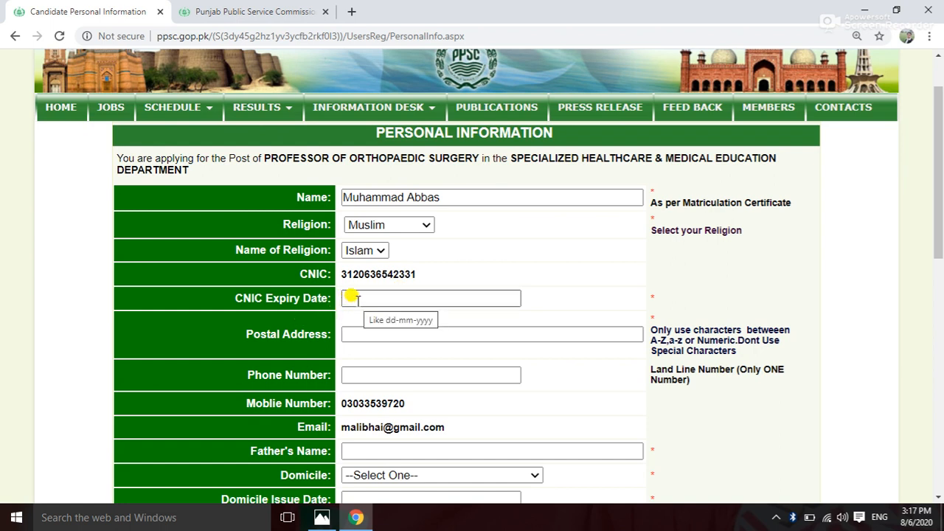
click(352, 298)
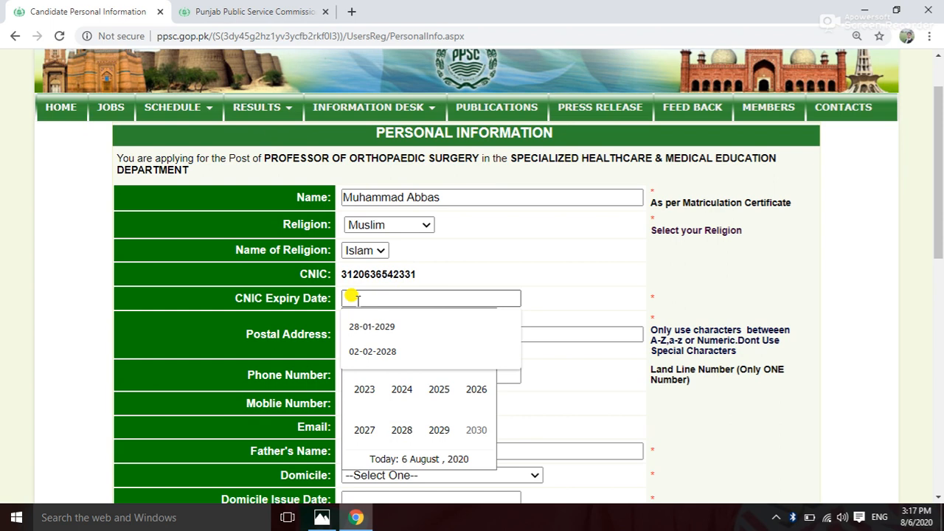
click(387, 329)
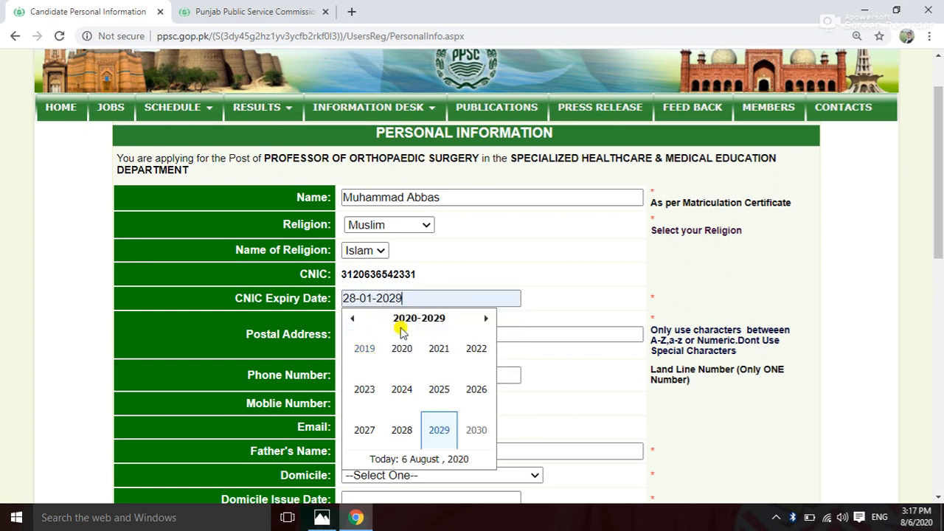
click(546, 301)
Enter the applicant's postal address and landline phone number.
scroll(516, 313, down, 1)
click(348, 264)
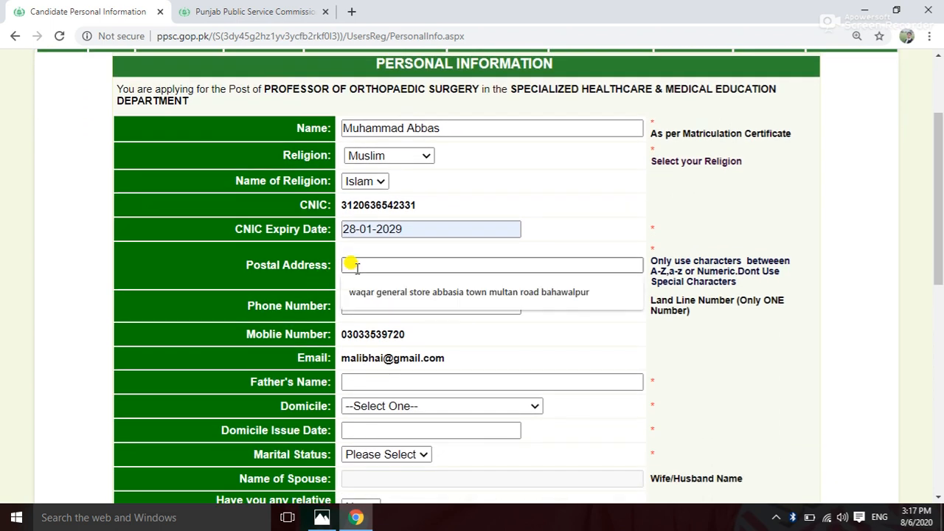
text(shaw)
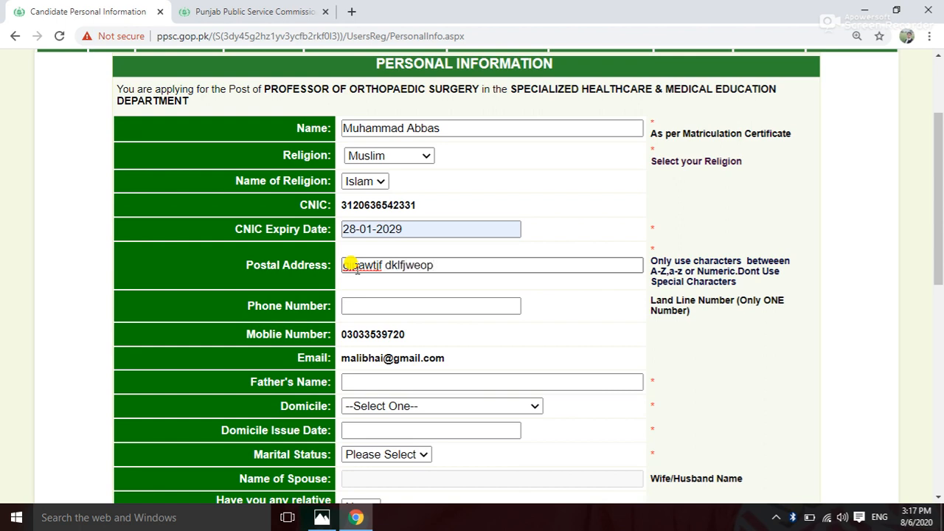
click(357, 304)
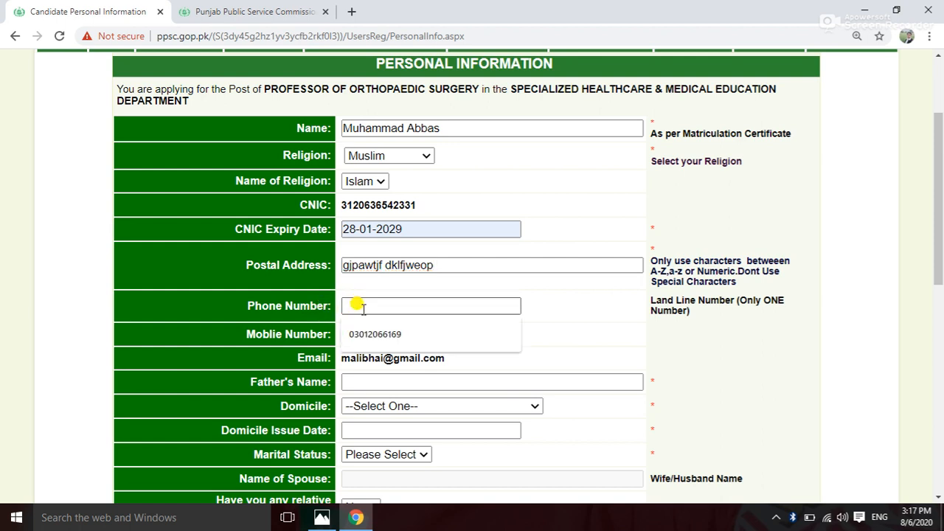
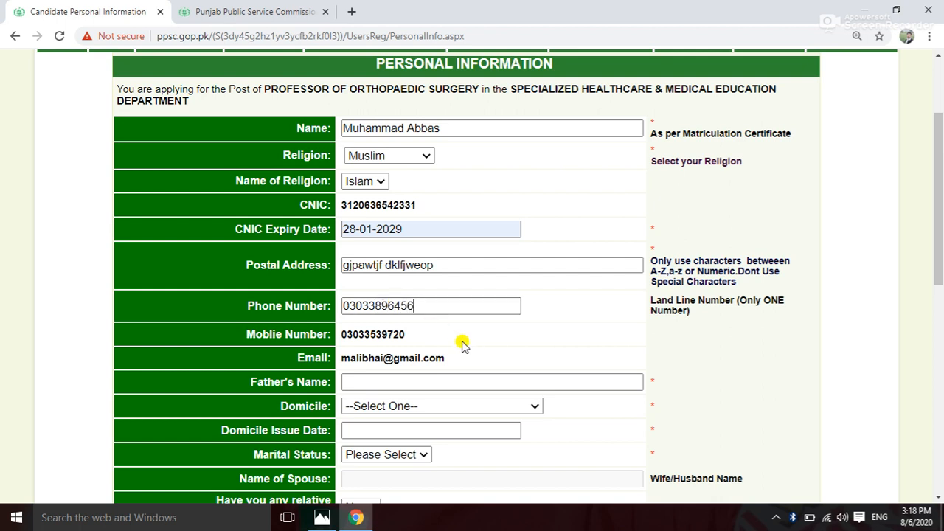
Fill in the father's name from the saved autofill entry.
scroll(457, 345, down, 1)
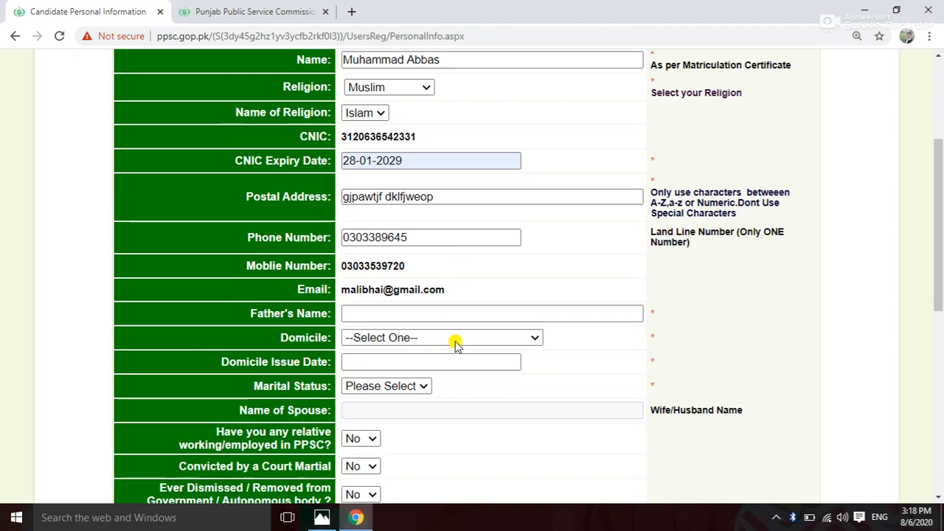
click(363, 314)
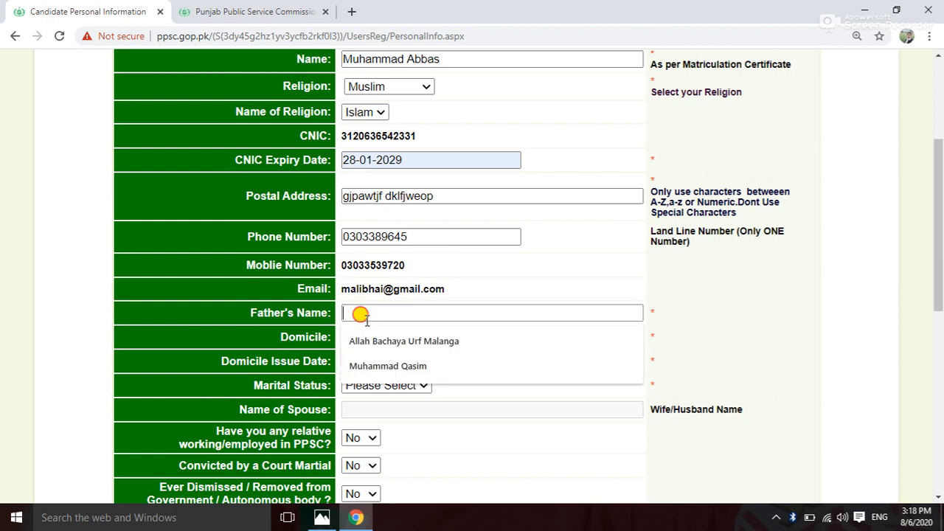
click(369, 365)
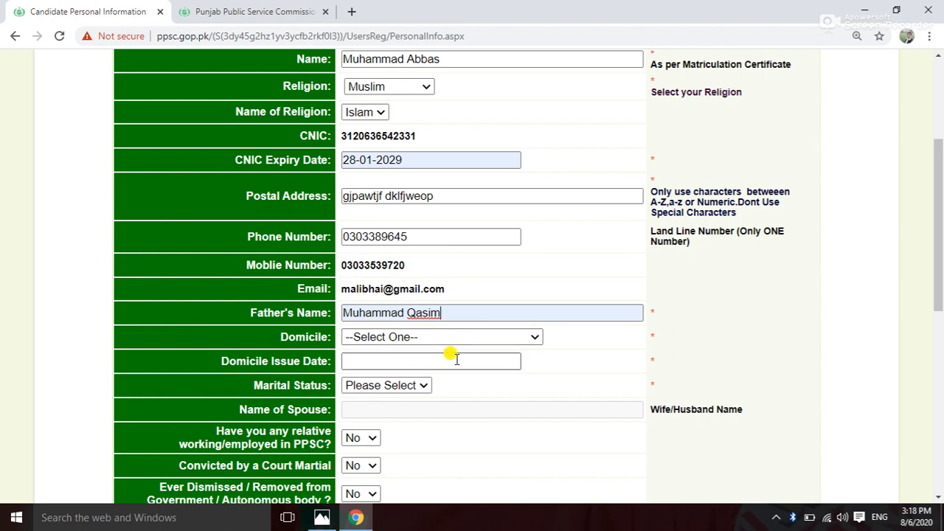
Set domicile to Rawalpindi, issued 09-11-2012, and marital status to Single.
click(535, 339)
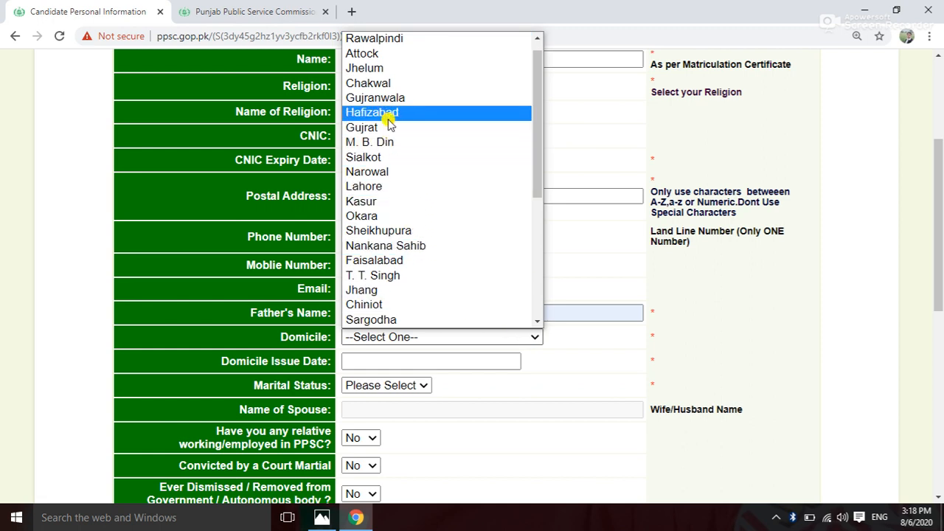
scroll(385, 121, up, 1)
click(398, 53)
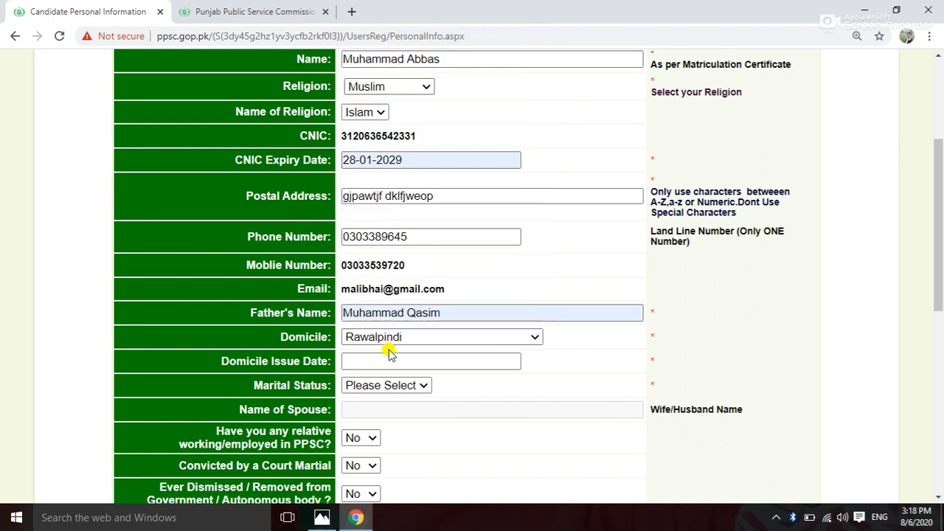
click(442, 358)
click(379, 414)
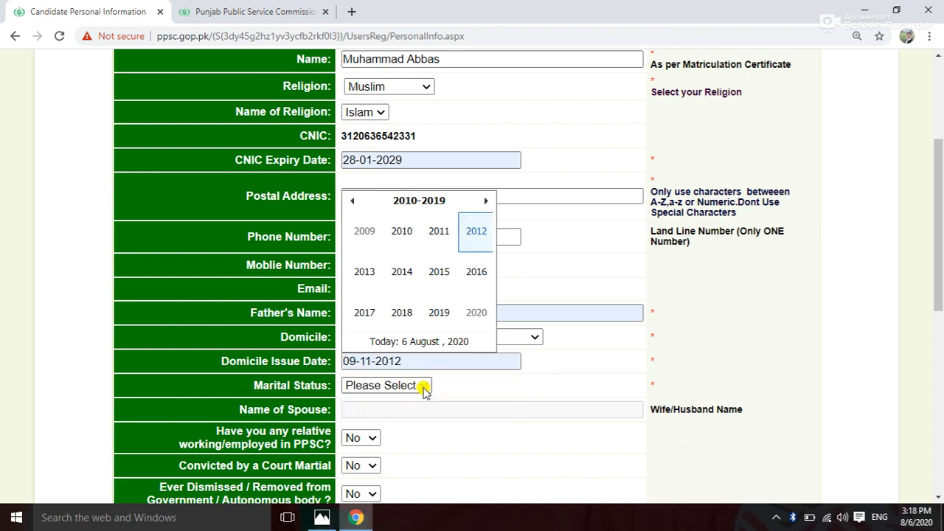
click(424, 390)
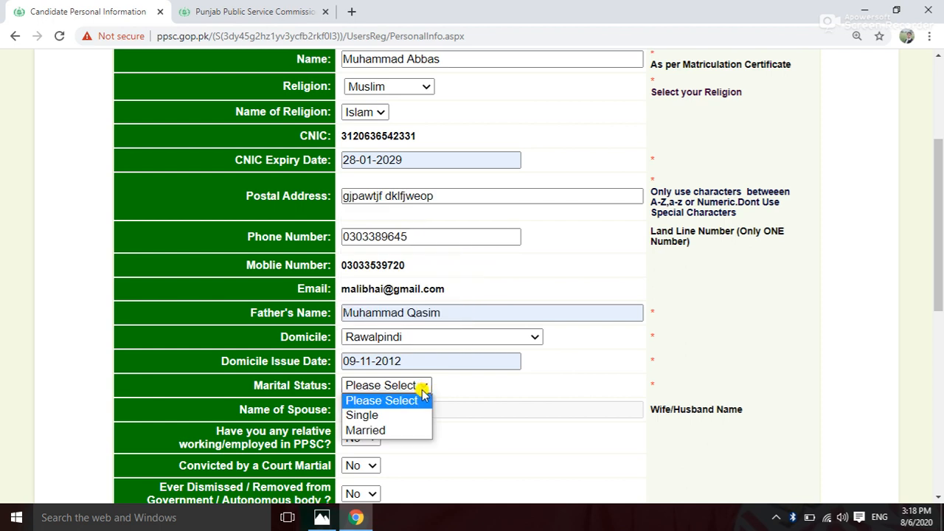
click(386, 416)
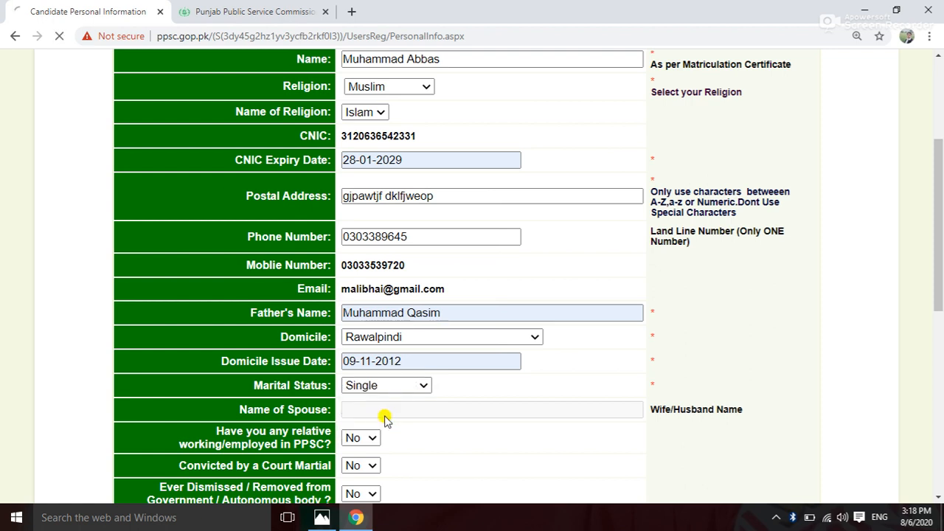
scroll(385, 418, down, 2)
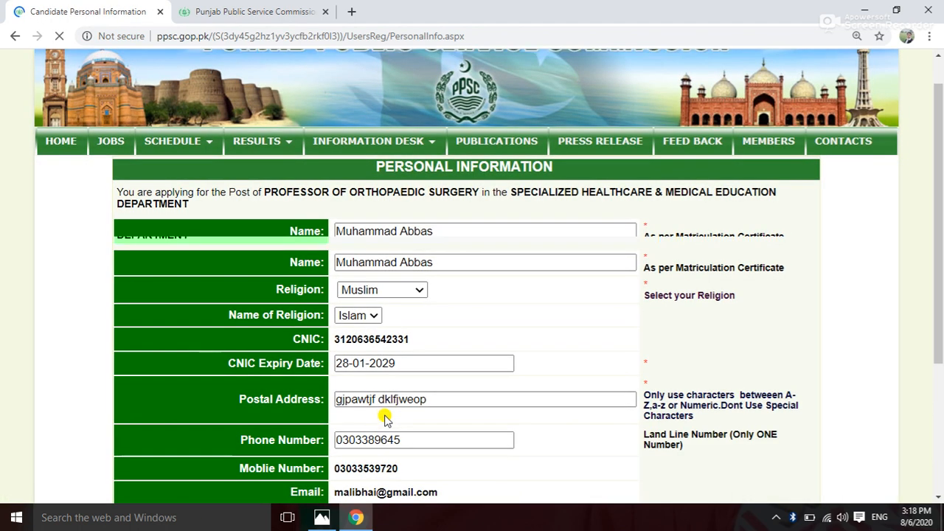
scroll(385, 418, down, 3)
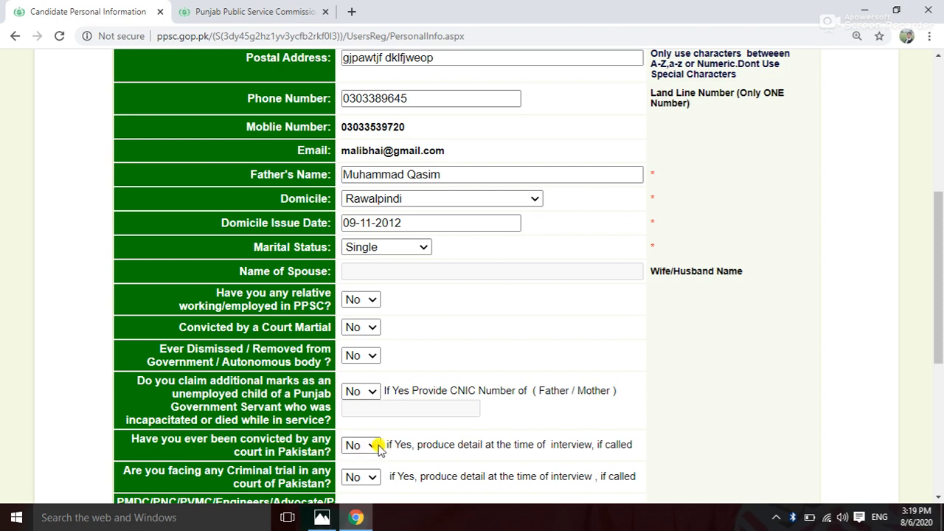
scroll(377, 448, down, 1)
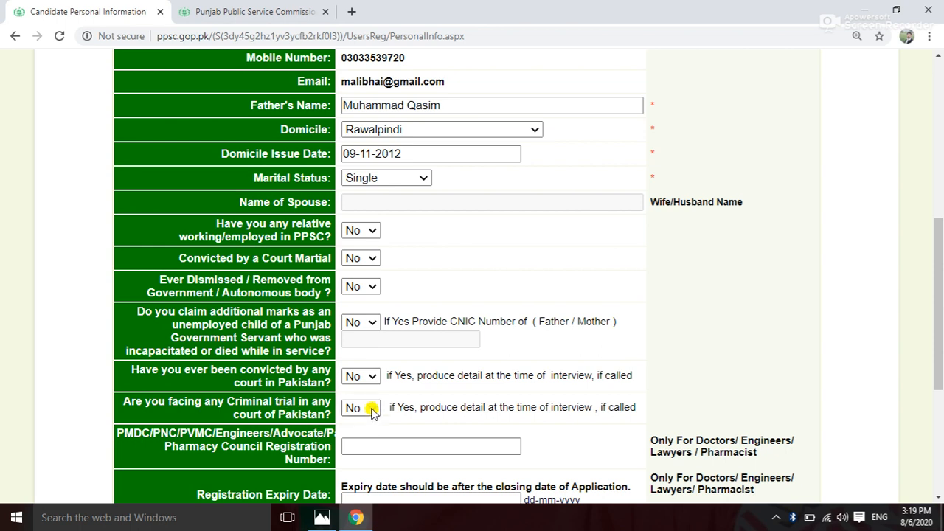
scroll(373, 410, down, 1)
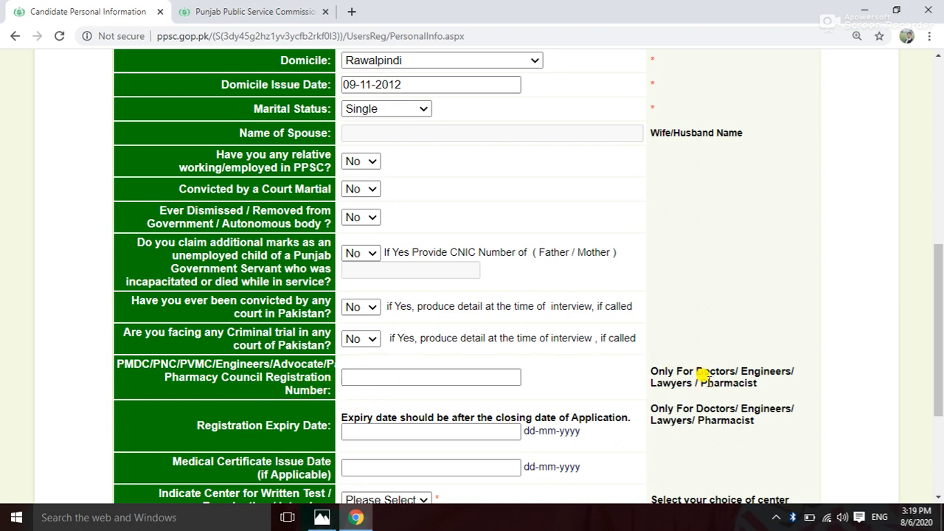
click(450, 377)
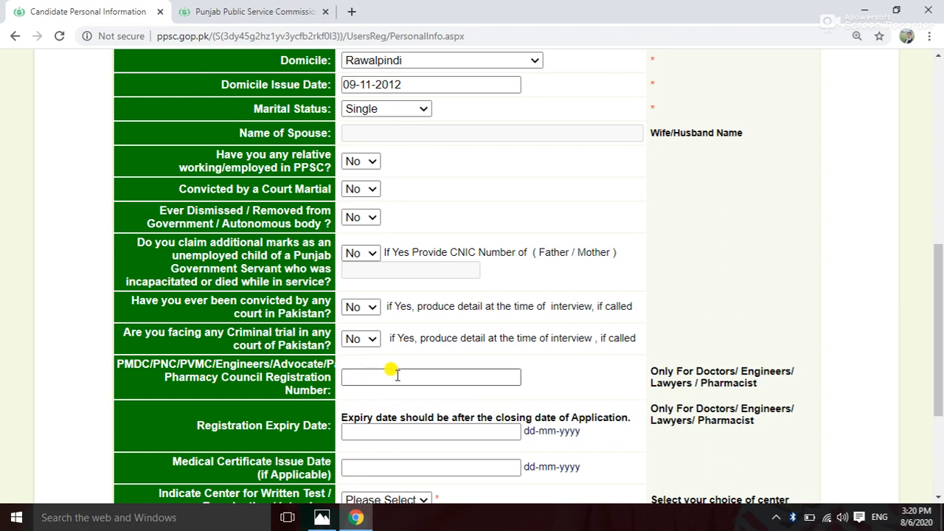
Set the registration expiry date to 13-08-2020 and medical certificate issue date to 05-08-2020.
scroll(391, 375, down, 1)
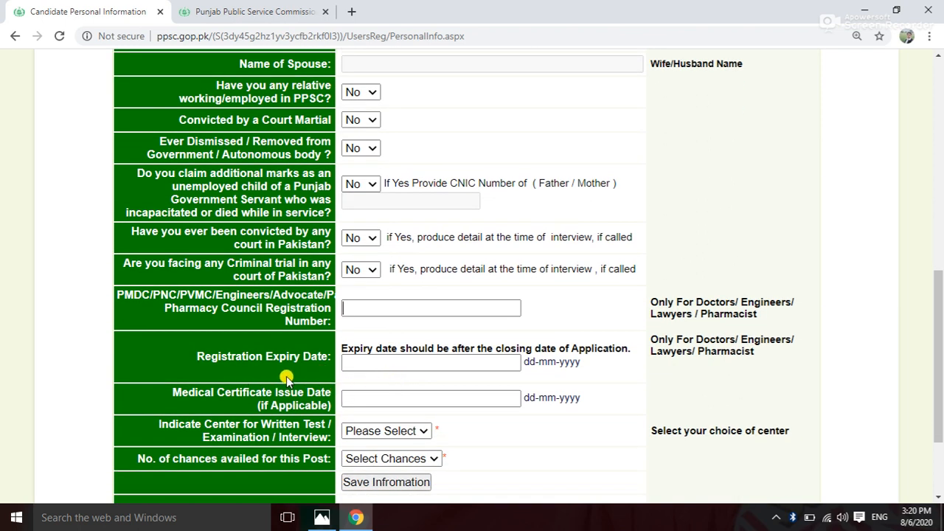
click(371, 362)
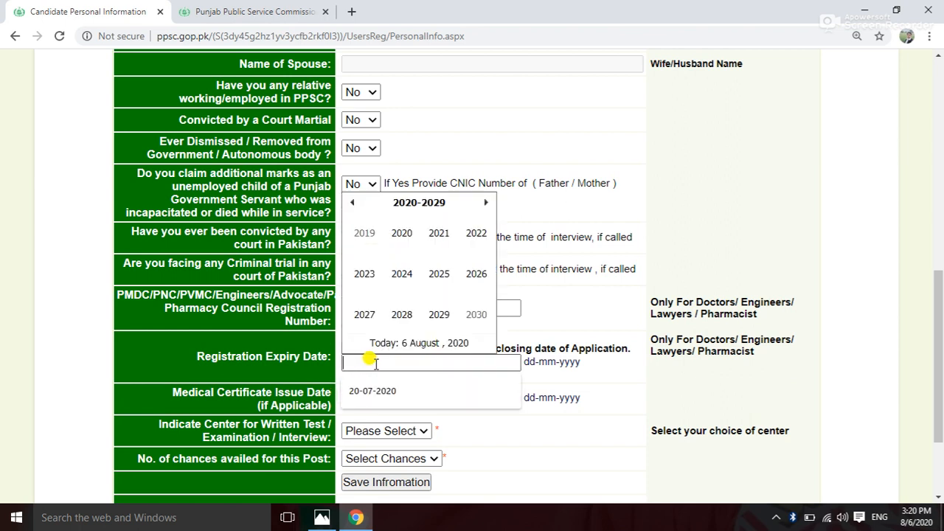
text(13)
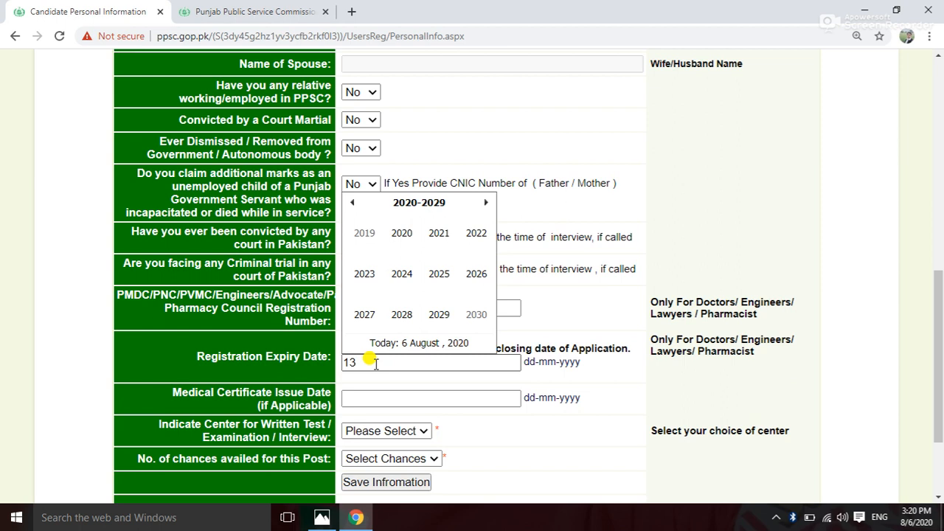
text(-08-2020)
click(566, 377)
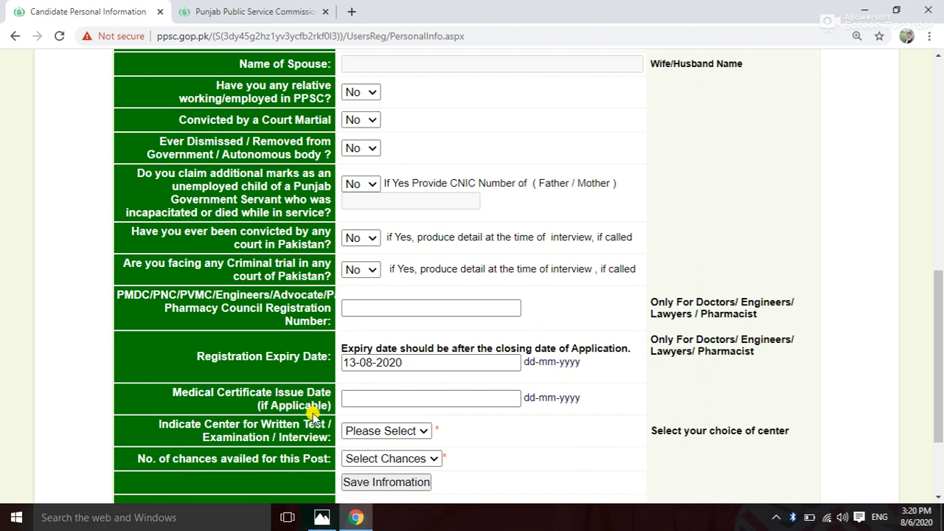
click(391, 399)
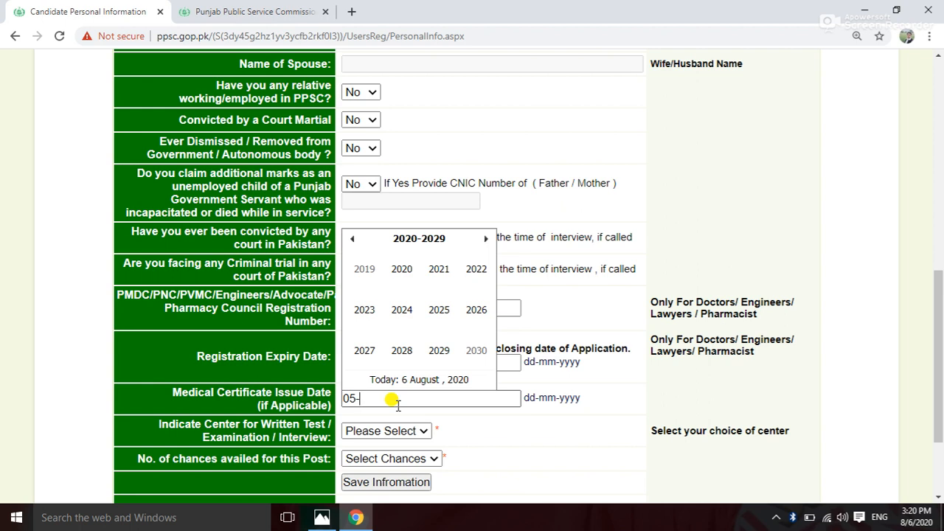
text(8-2020)
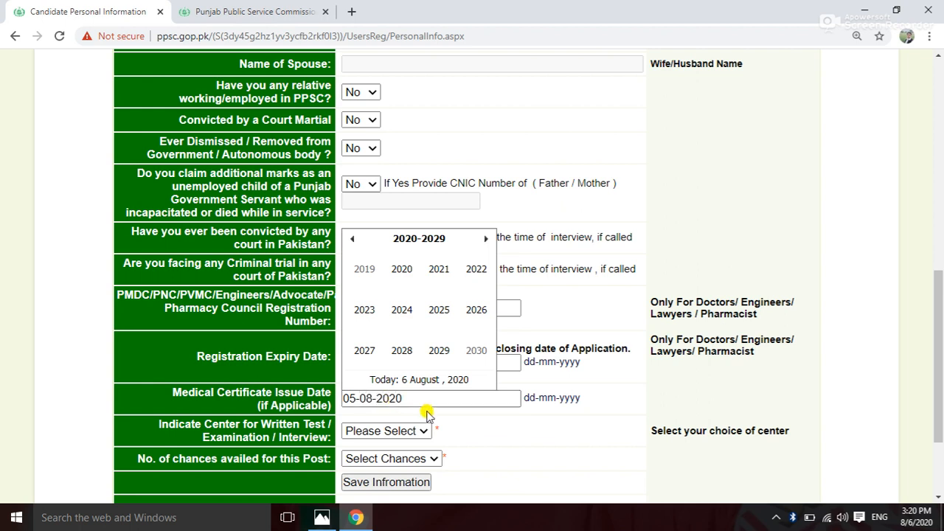
click(502, 437)
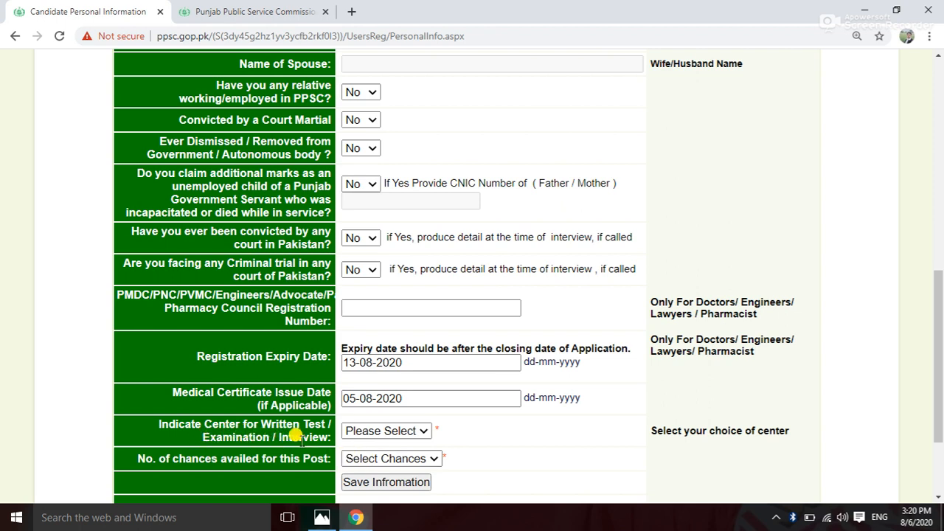
Choose Lahore as the written test center.
click(422, 432)
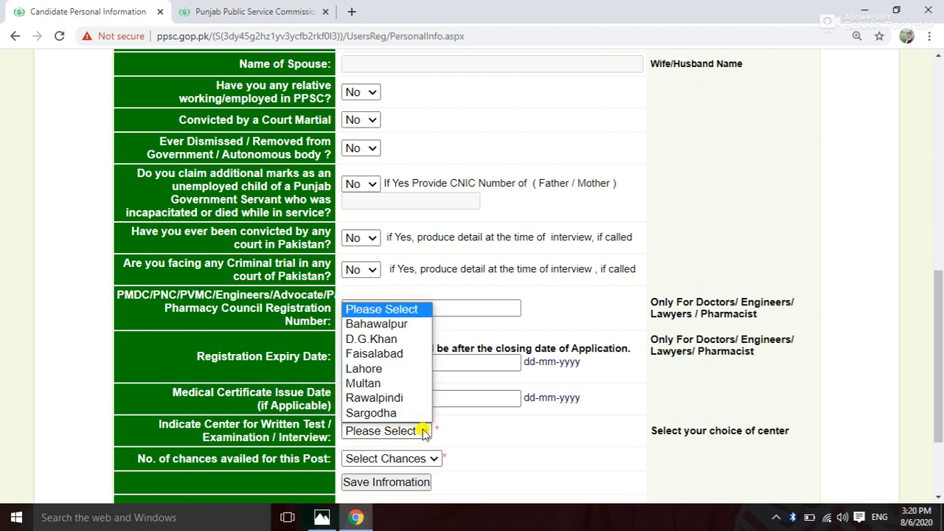
click(405, 369)
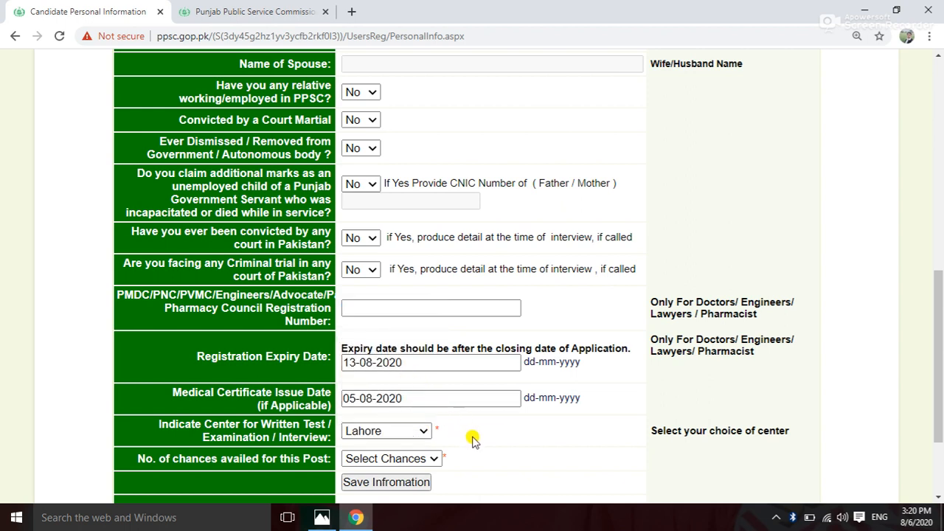
scroll(465, 434, down, 1)
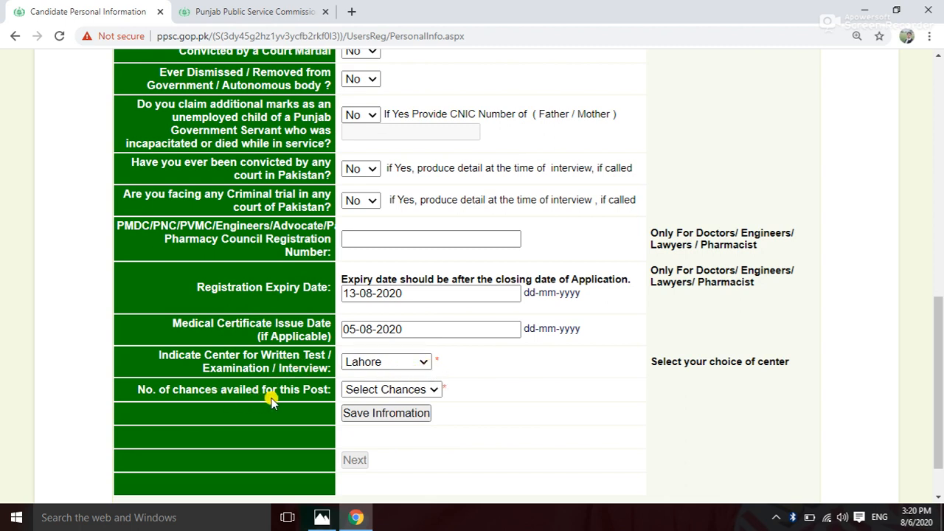
Set chances availed for this post to 0 and save the personal information.
click(436, 389)
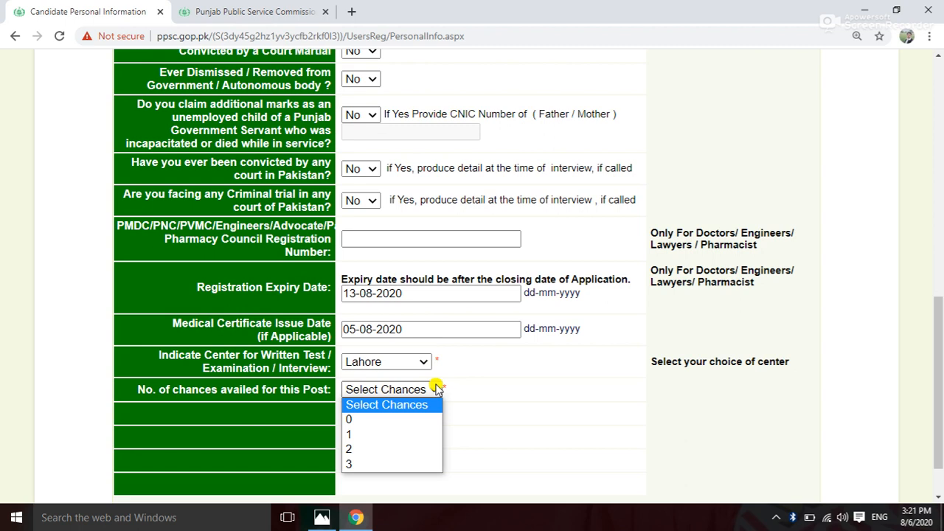
click(366, 420)
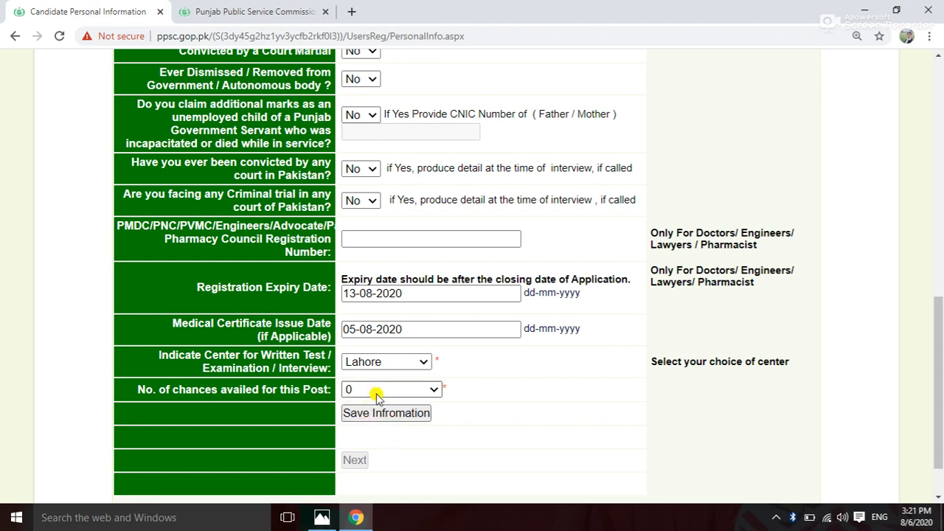
scroll(421, 359, up, 4)
scroll(435, 214, up, 2)
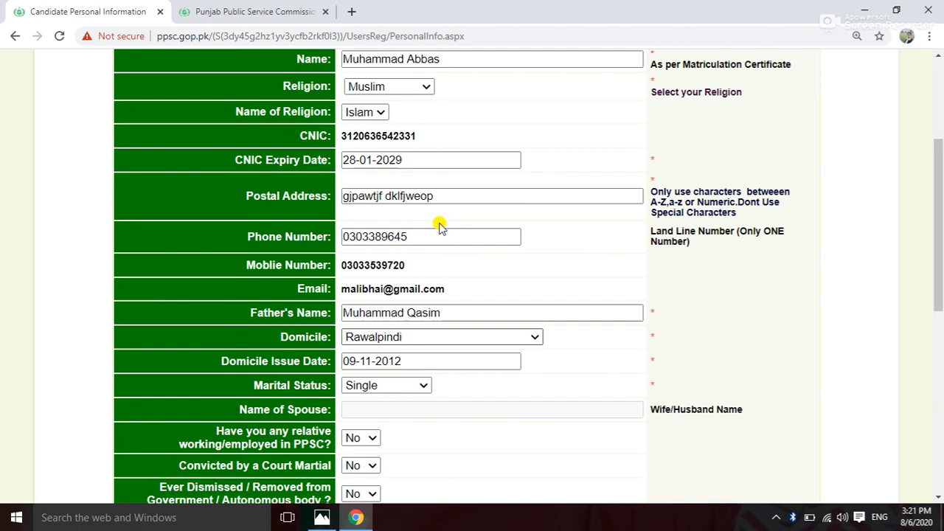
scroll(438, 221, down, 6)
click(410, 354)
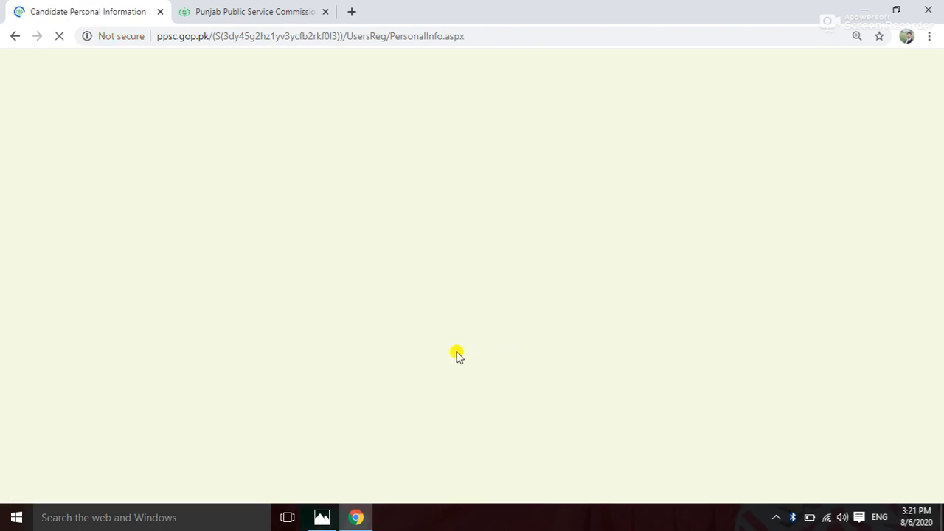
Check the saved form, then continue with Next to the User Applications Profile page.
scroll(472, 343, down, 10)
scroll(474, 338, up, 1)
scroll(449, 317, down, 2)
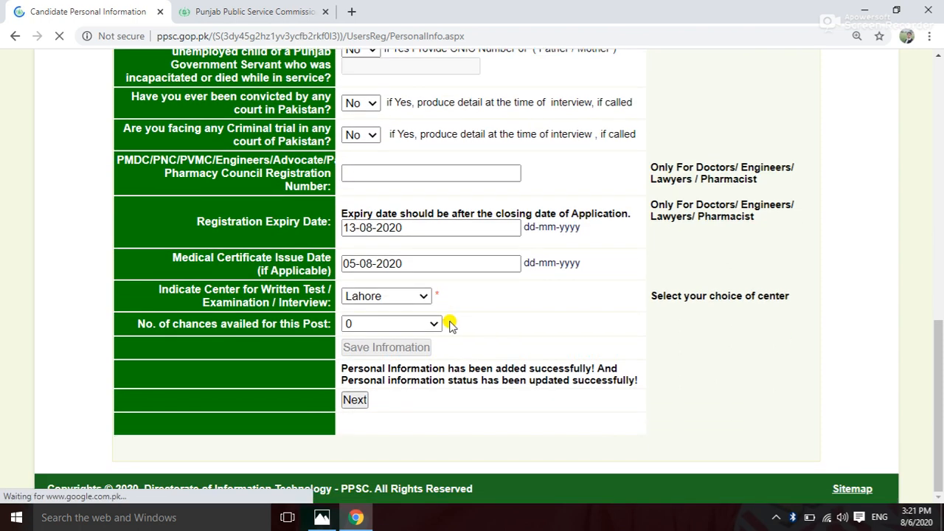
scroll(450, 325, up, 3)
scroll(451, 326, down, 1)
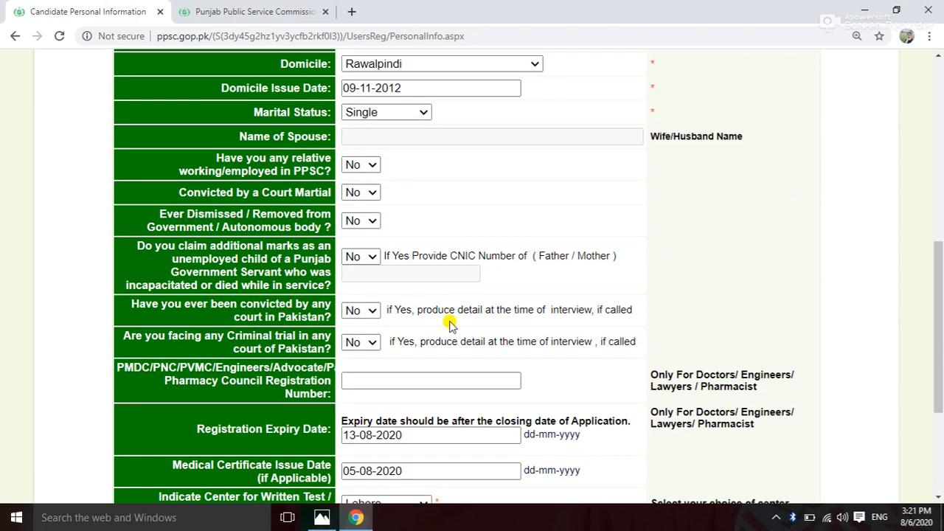
scroll(451, 325, down, 1)
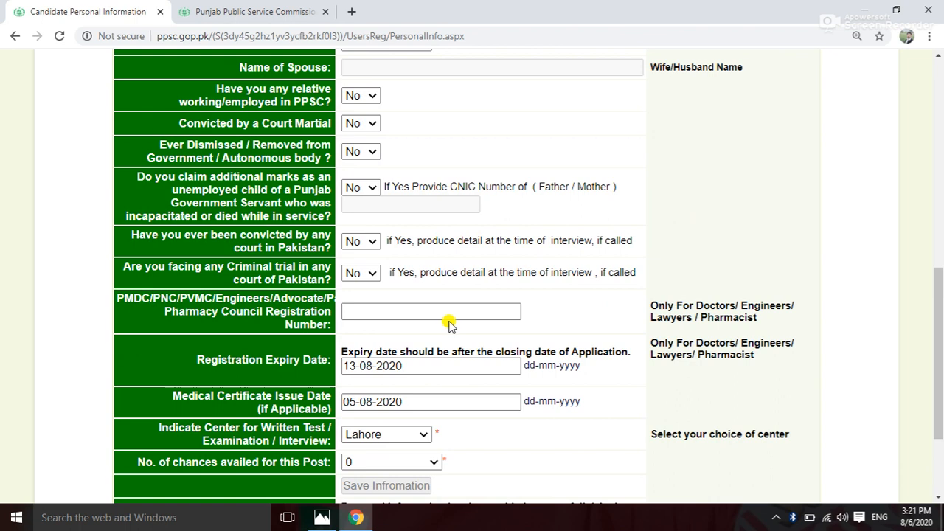
scroll(449, 325, down, 2)
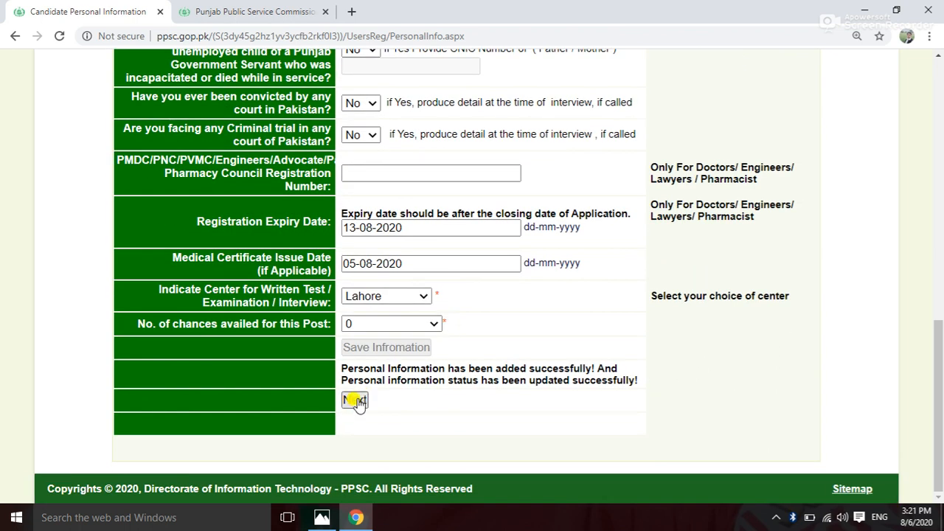
scroll(428, 240, up, 2)
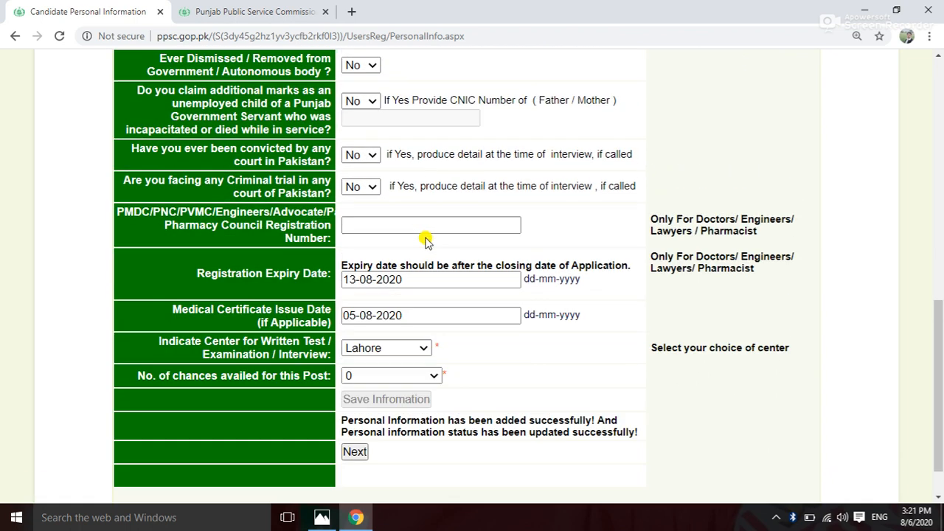
scroll(425, 244, down, 2)
click(354, 398)
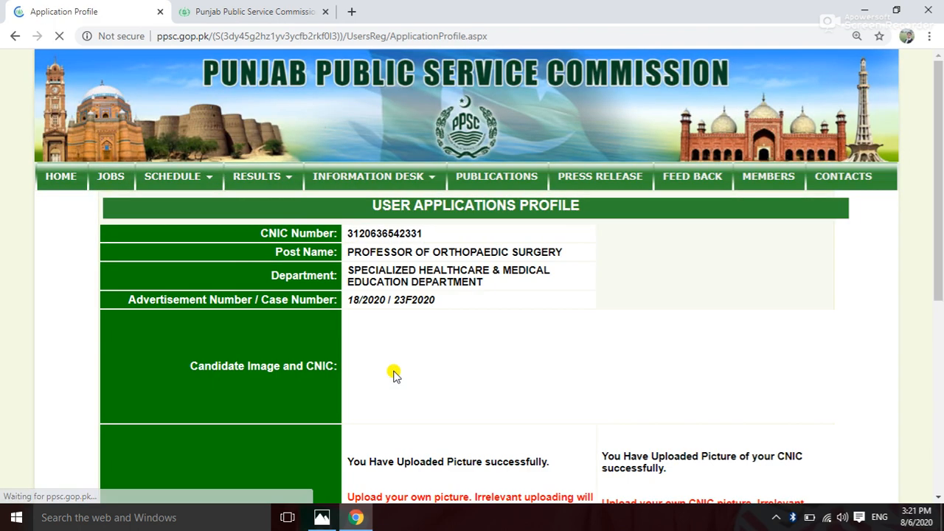
scroll(396, 372, down, 5)
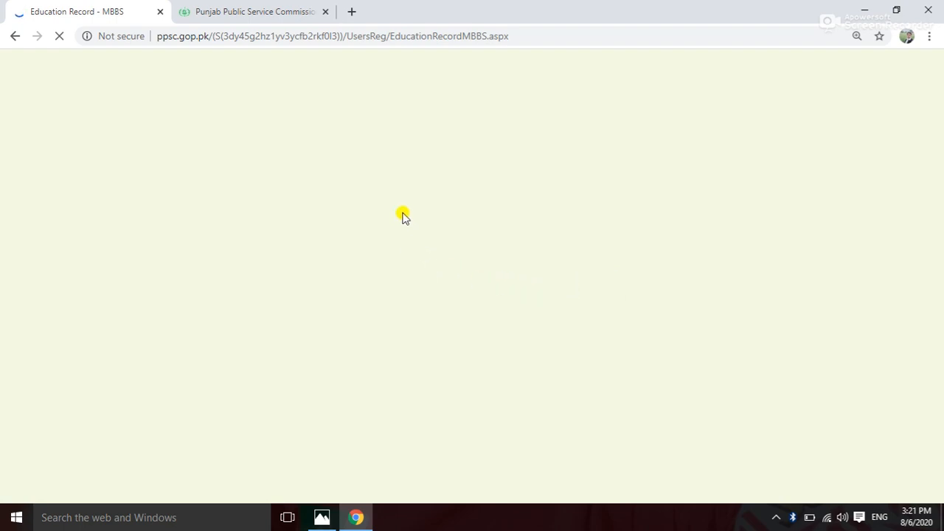
scroll(467, 374, down, 3)
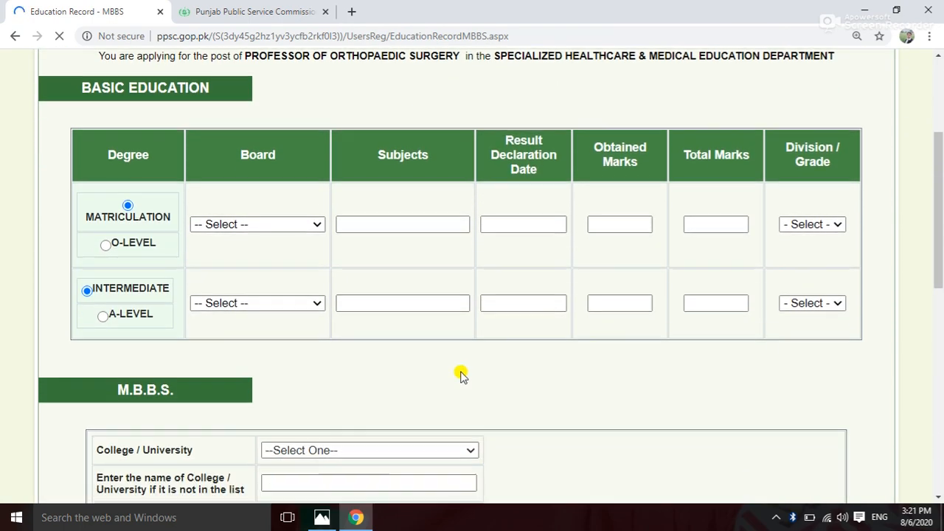
scroll(405, 238, up, 2)
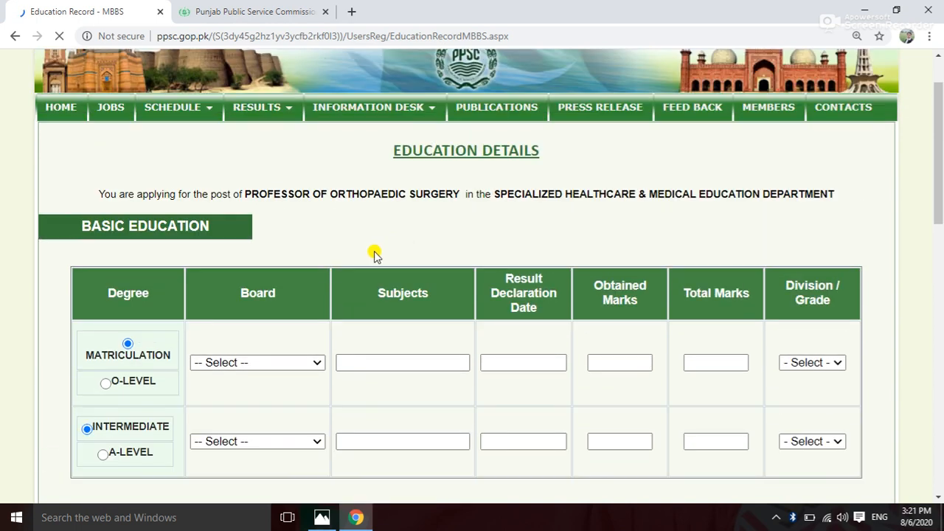
scroll(317, 345, down, 2)
scroll(317, 349, down, 5)
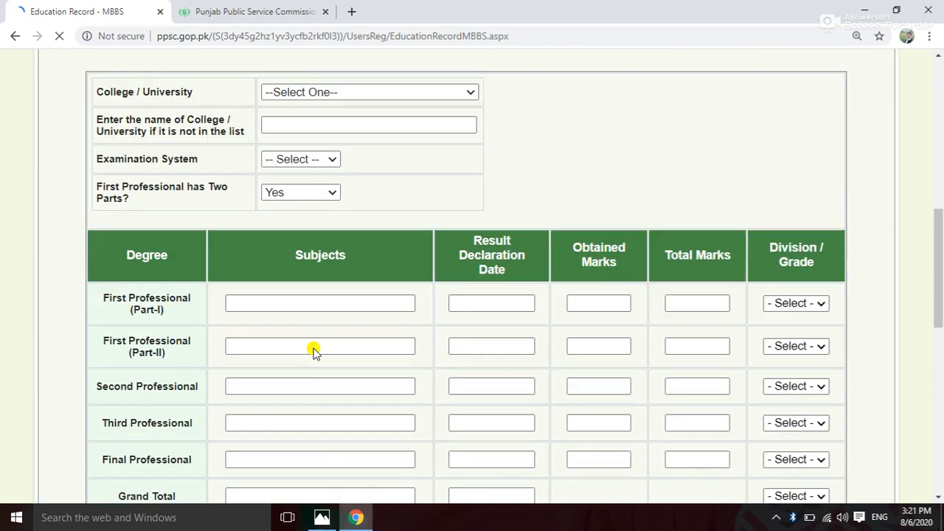
scroll(313, 352, up, 5)
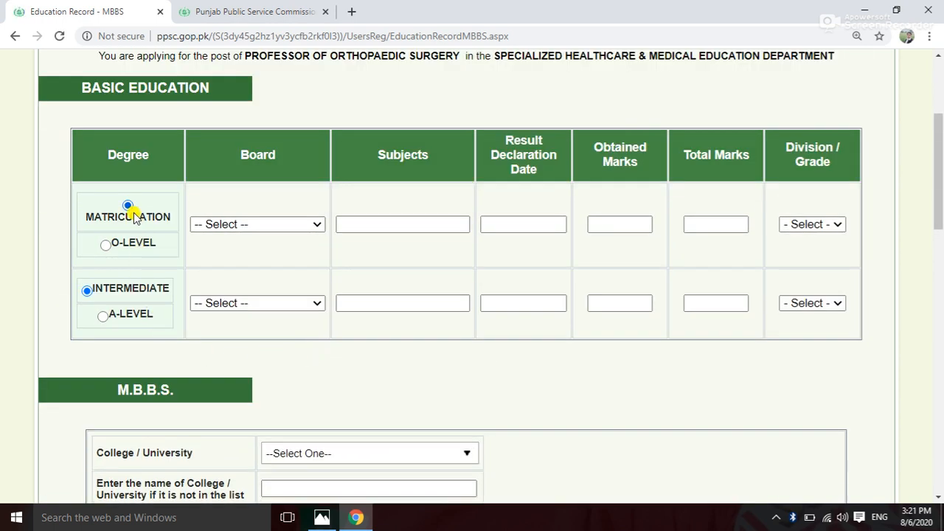
scroll(152, 150, up, 2)
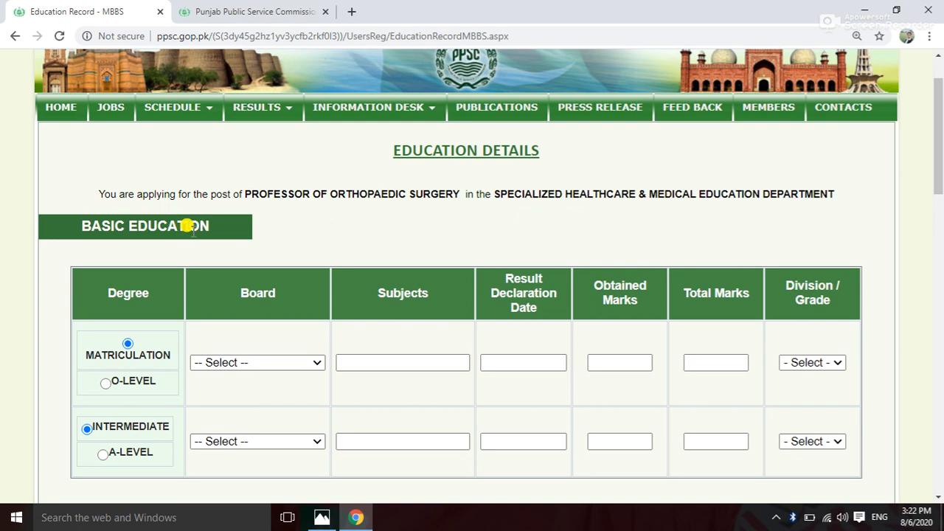
scroll(438, 294, down, 2)
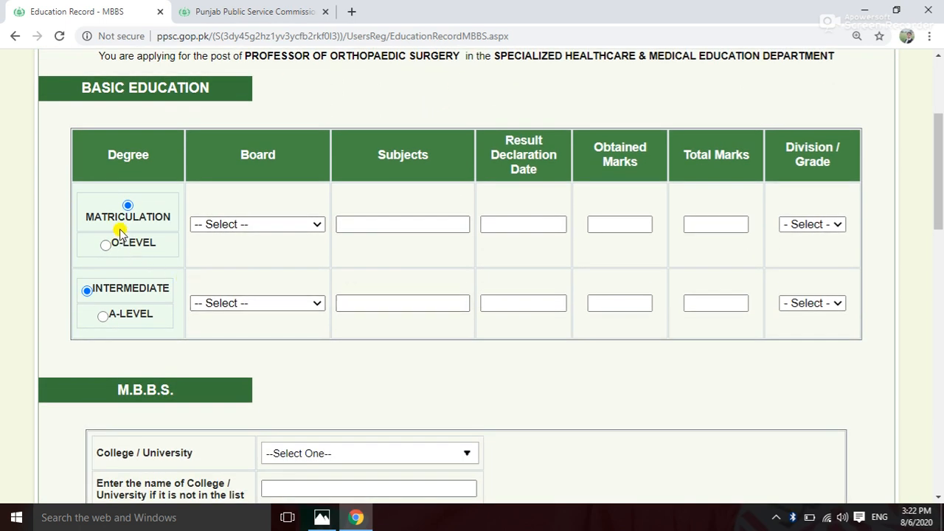
click(319, 223)
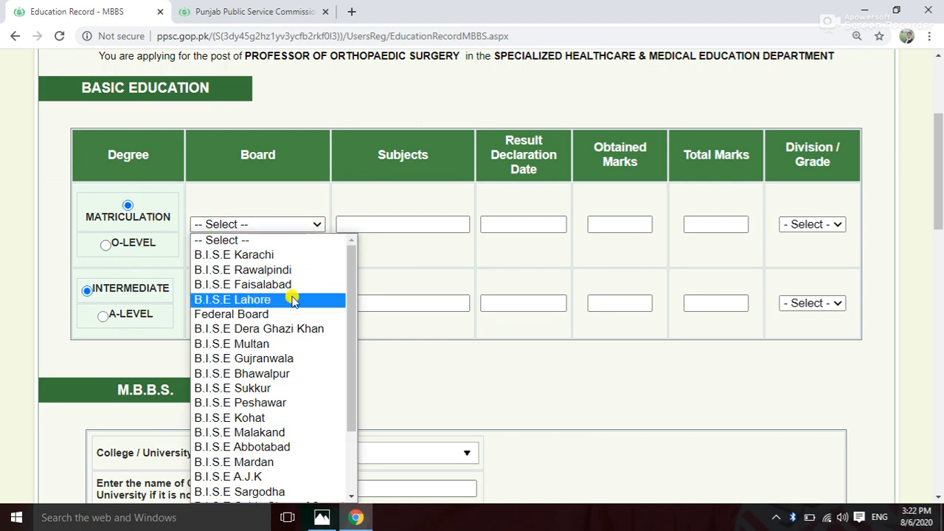
scroll(270, 299, down, 2)
click(453, 369)
scroll(443, 369, down, 2)
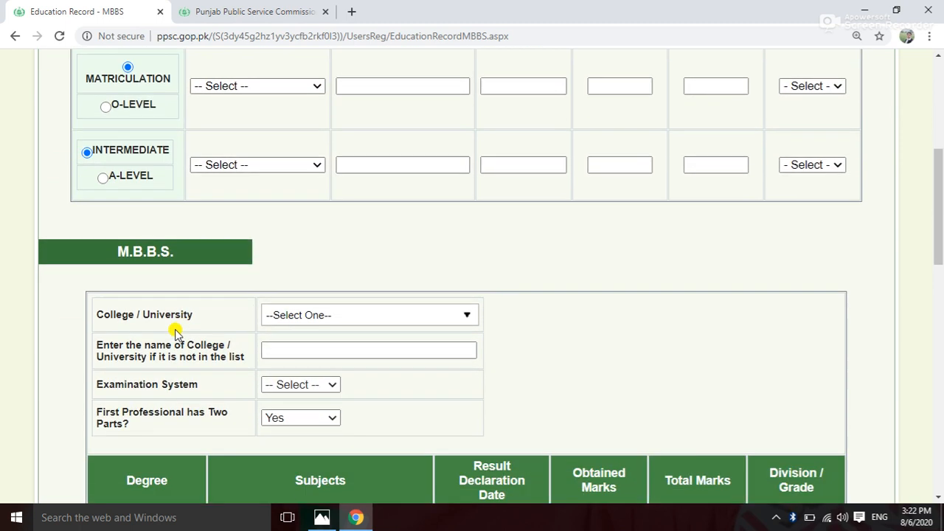
scroll(231, 404, down, 2)
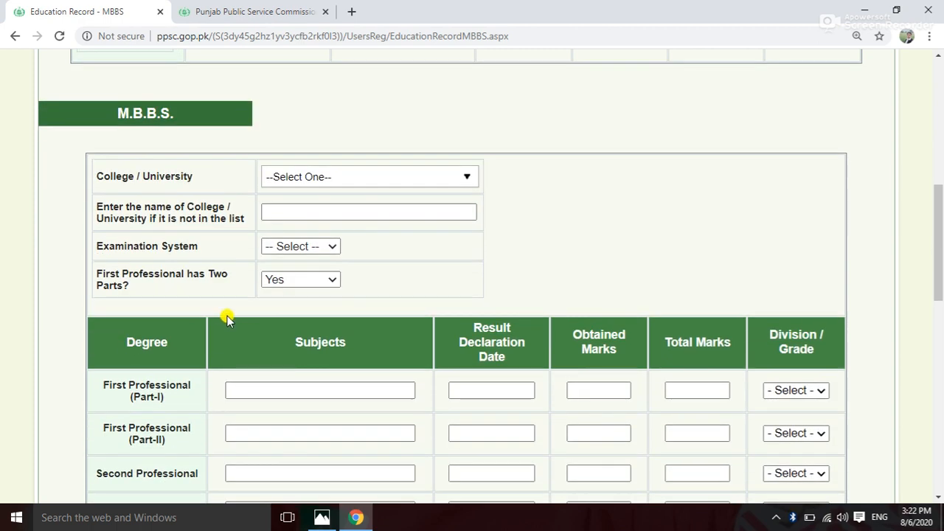
scroll(228, 322, down, 2)
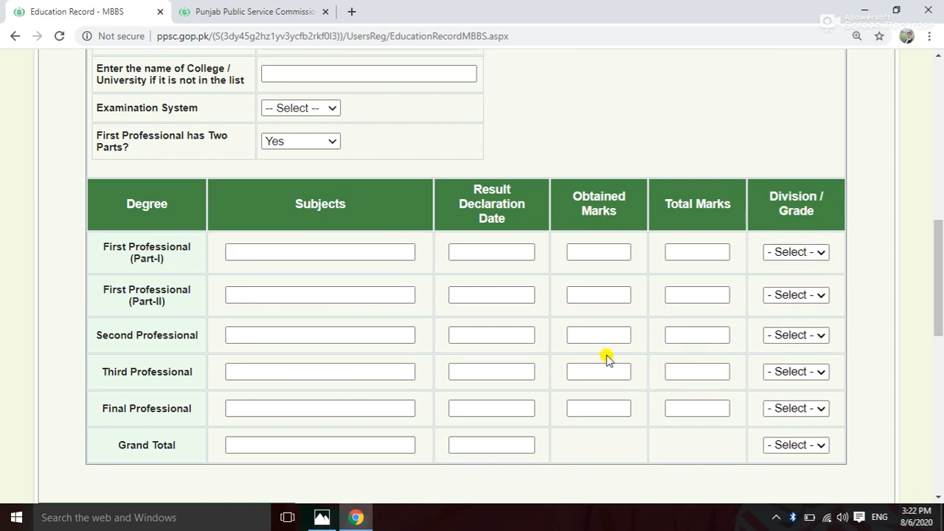
scroll(349, 374, down, 2)
scroll(590, 269, down, 2)
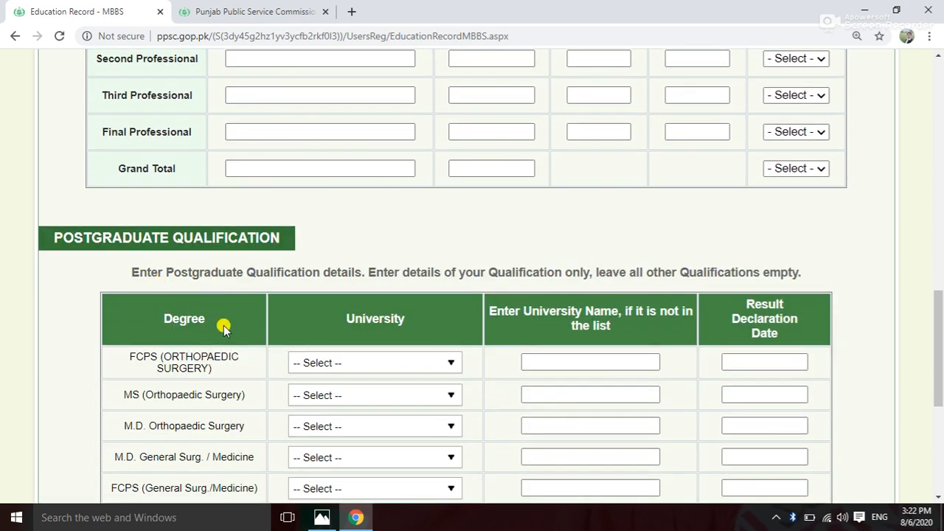
scroll(224, 325, down, 2)
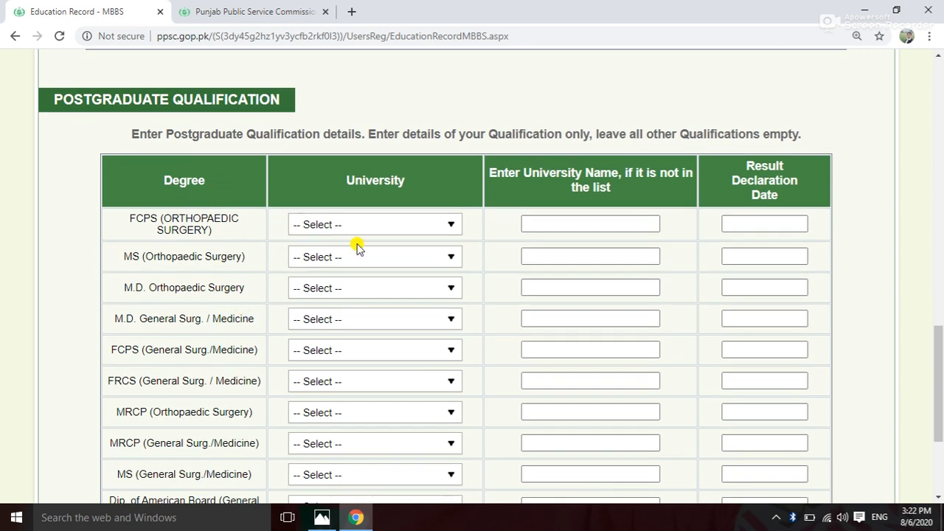
scroll(357, 248, down, 3)
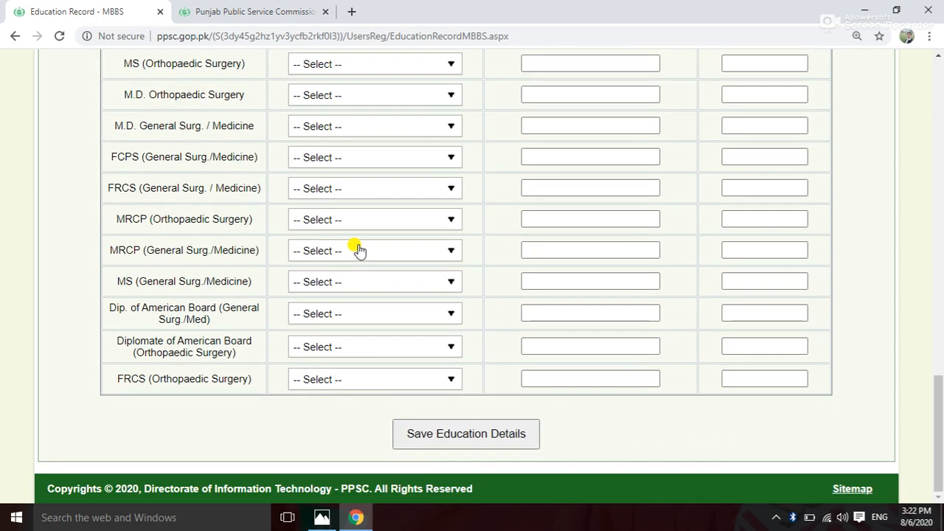
scroll(359, 250, up, 1)
scroll(360, 250, down, 1)
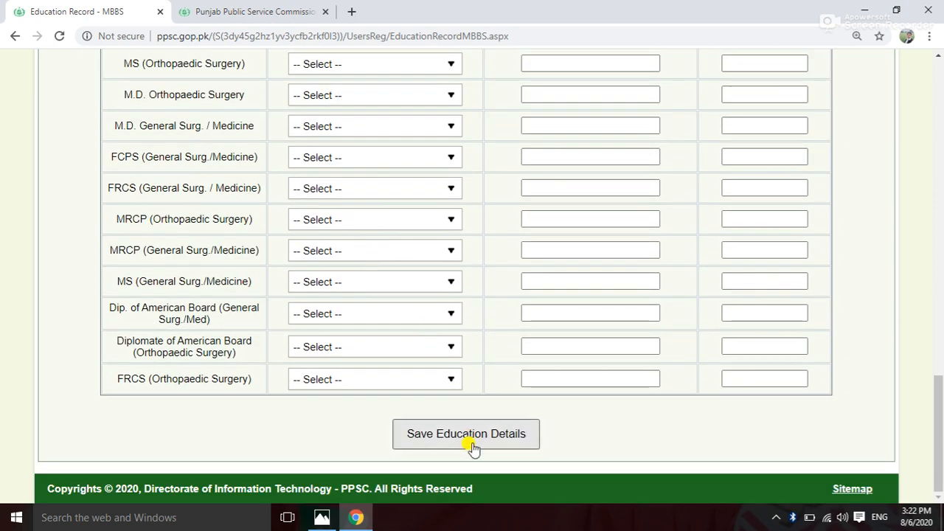
Attempt to save the education details with every field left empty.
scroll(390, 305, up, 3)
scroll(390, 305, down, 2)
scroll(390, 306, up, 3)
scroll(390, 305, up, 10)
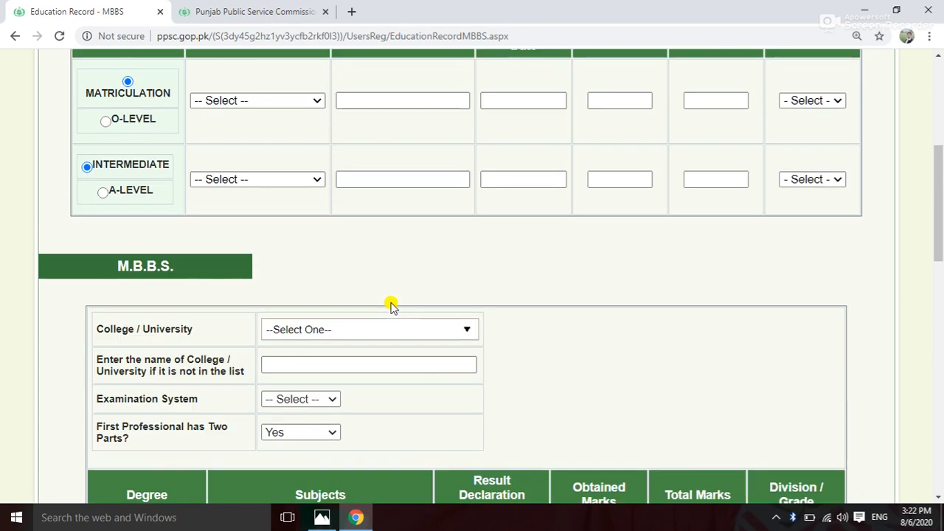
scroll(344, 268, down, 10)
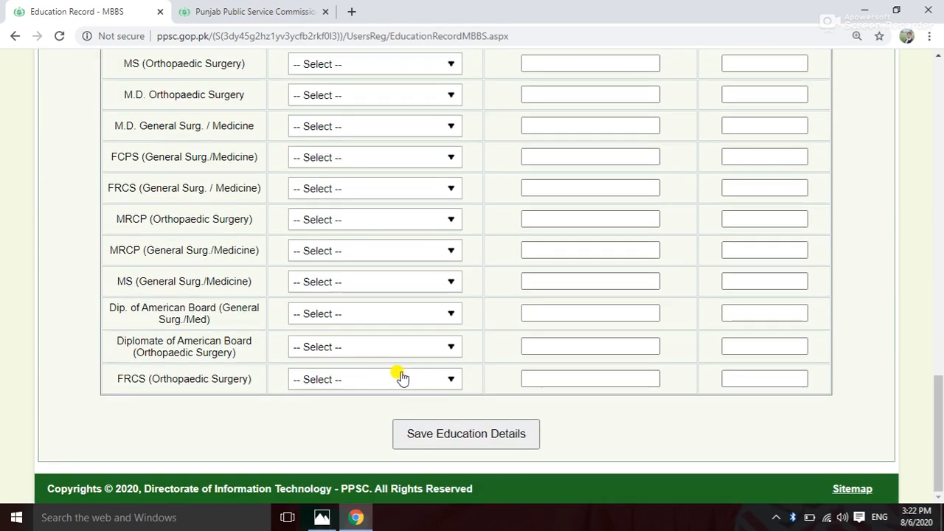
click(459, 437)
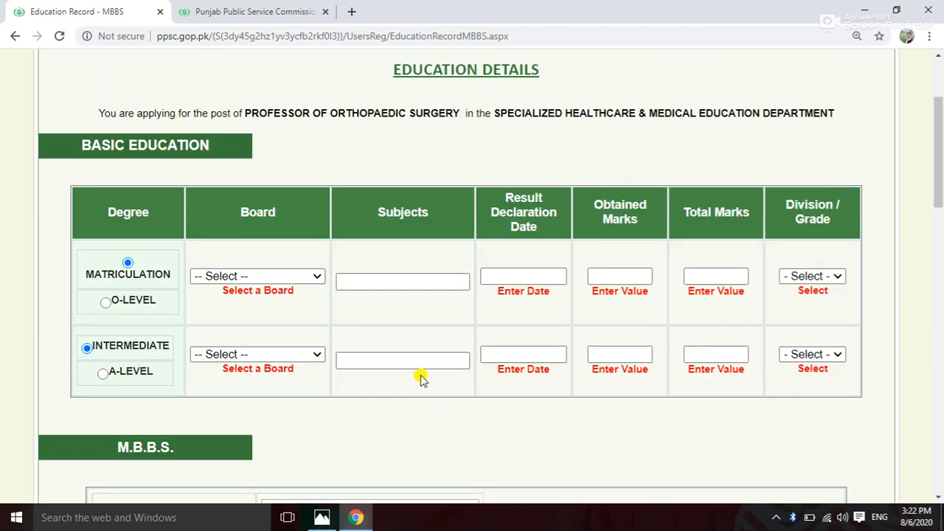
Review the red required-field messages, then go back to the Application Profile.
scroll(354, 344, down, 7)
scroll(359, 343, up, 6)
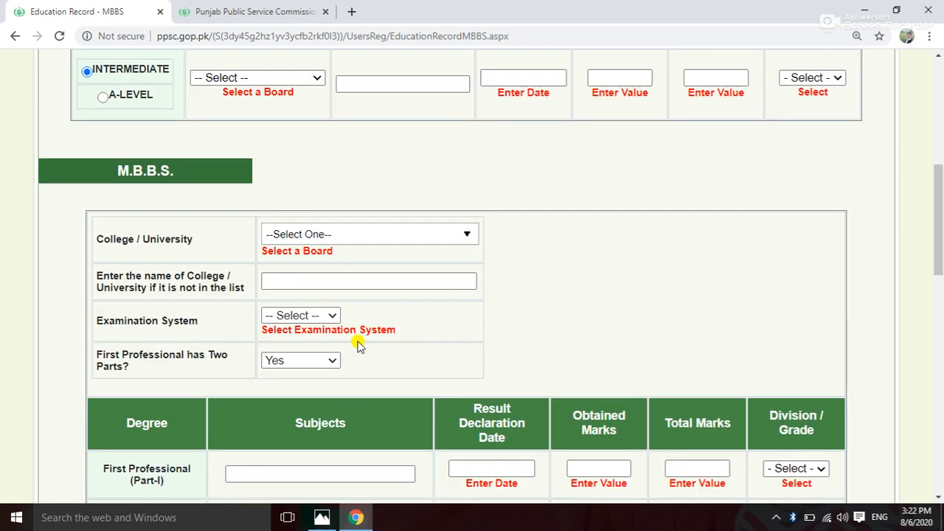
scroll(391, 322, up, 2)
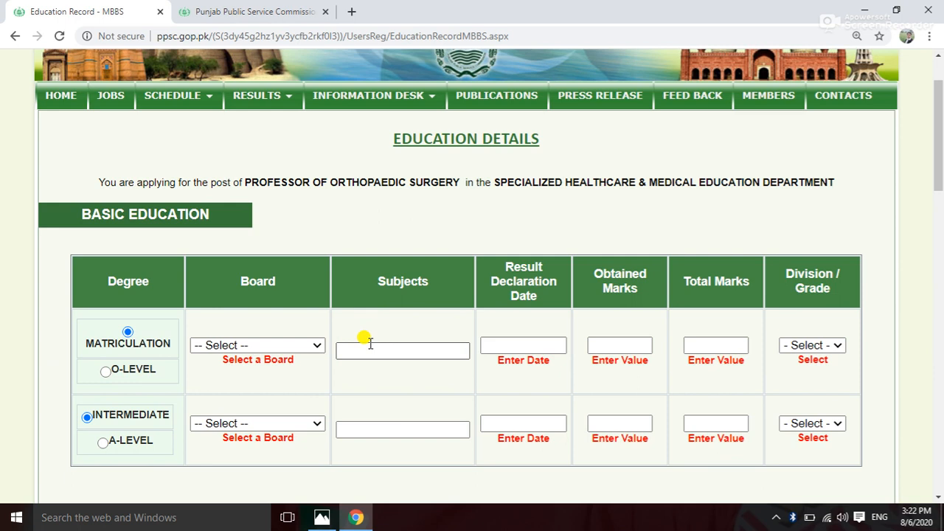
scroll(377, 347, down, 3)
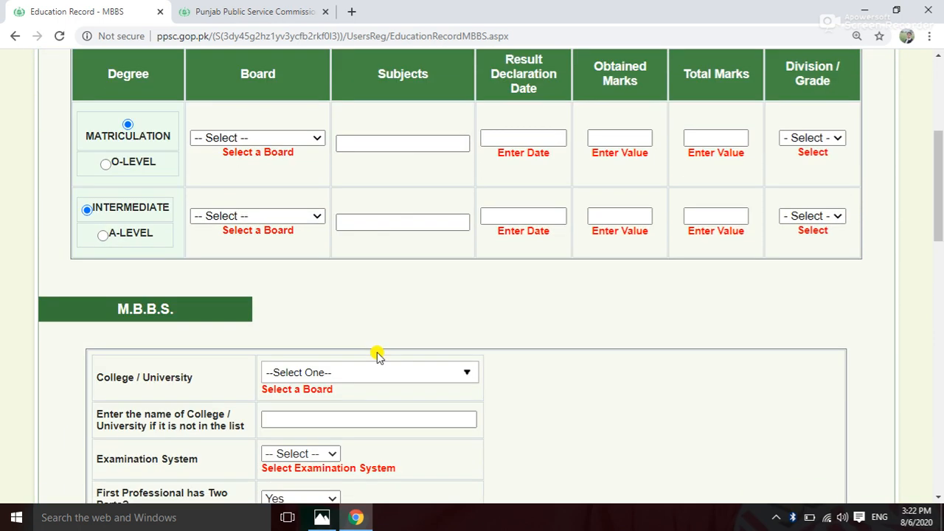
click(14, 35)
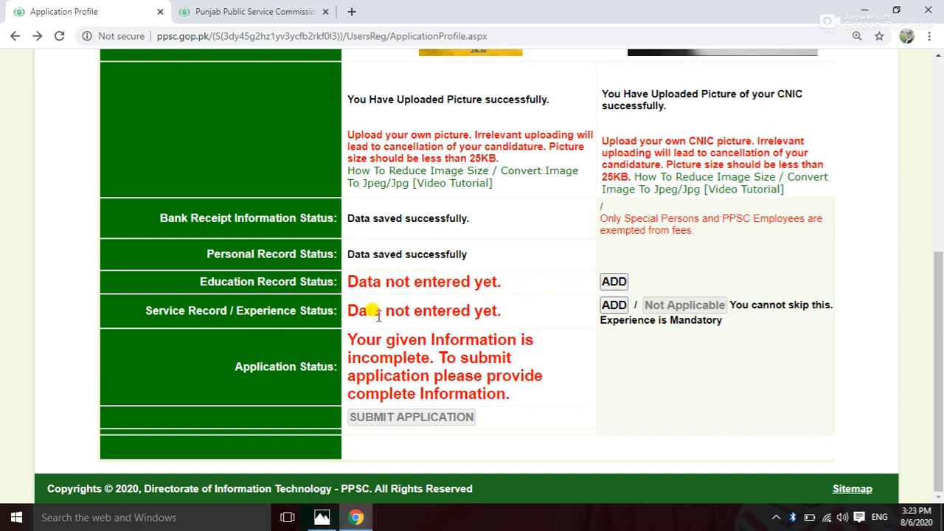
Choose ADD beside Service Record / Experience Status to open the empty experience form.
click(612, 306)
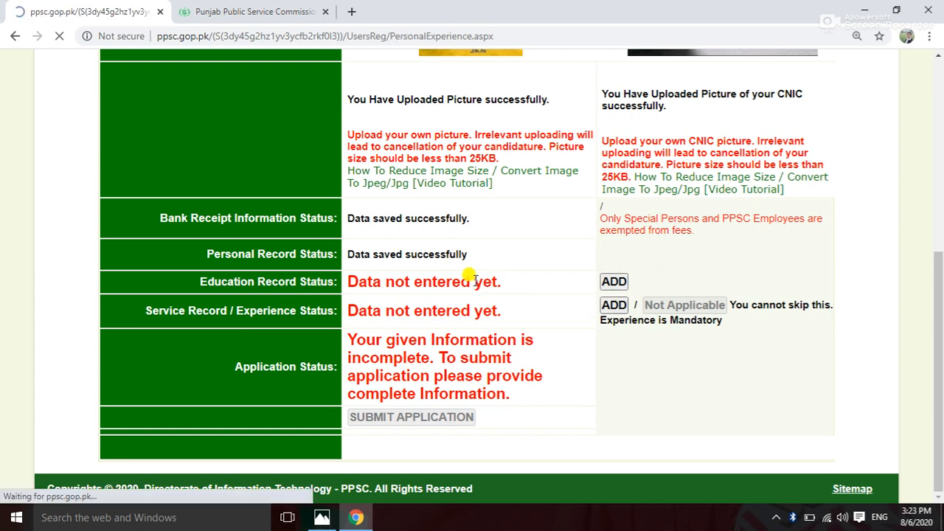
scroll(425, 285, down, 3)
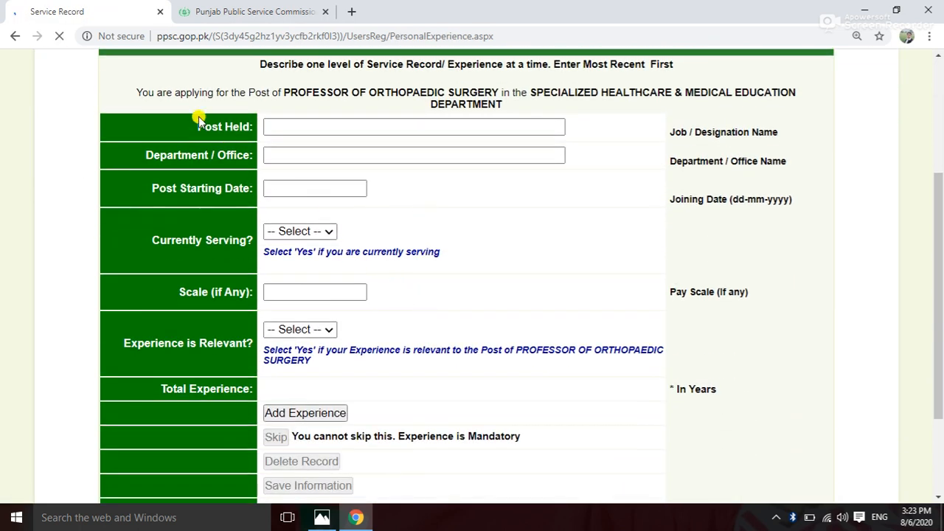
Inspect the Post Held, Currently Serving and Scale fields without entering anything, then go back to the Application Profile.
click(270, 126)
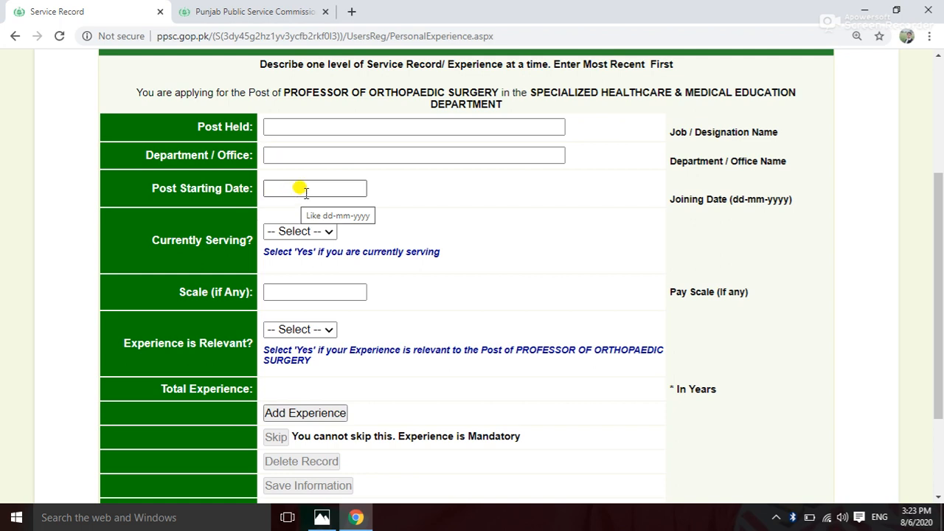
click(325, 232)
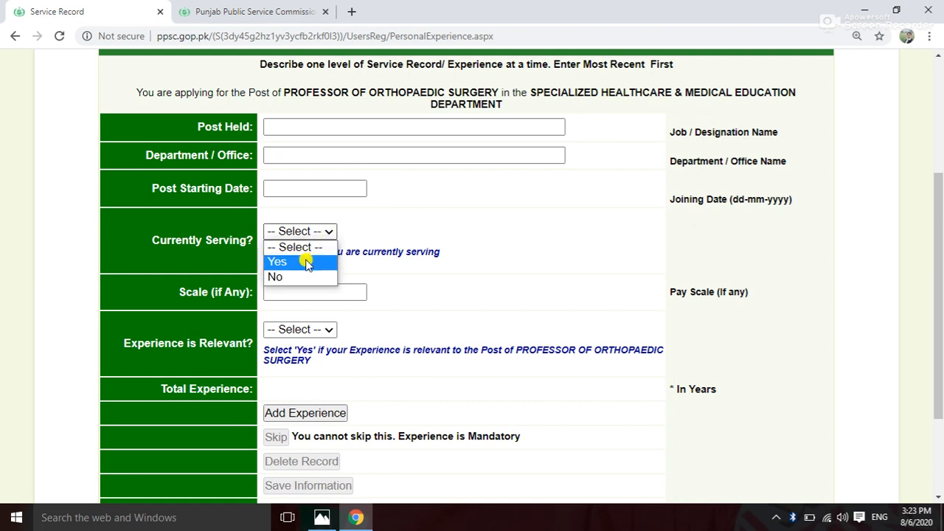
click(479, 290)
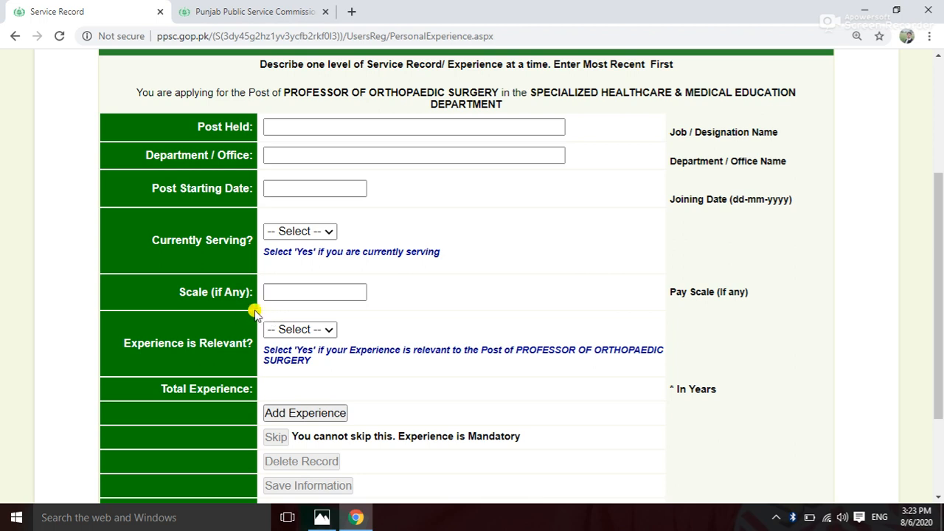
click(337, 291)
scroll(379, 298, down, 1)
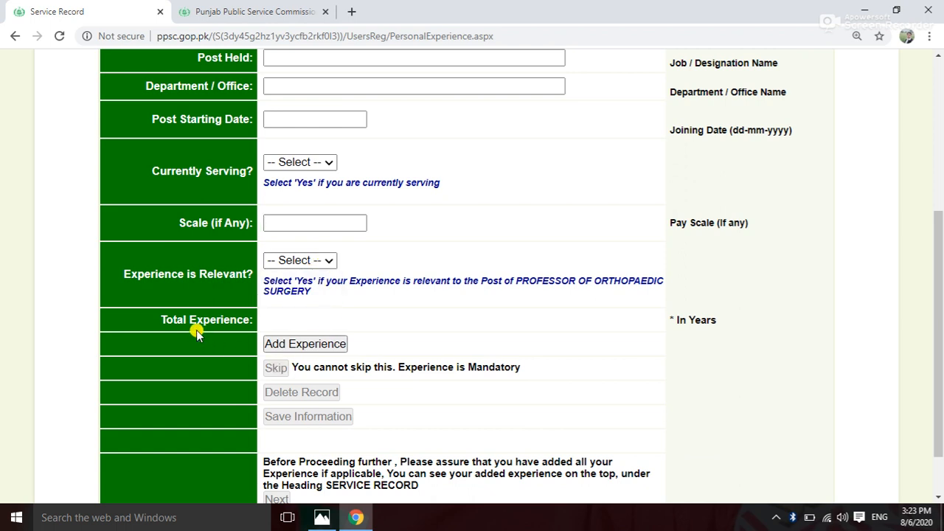
scroll(333, 336, down, 1)
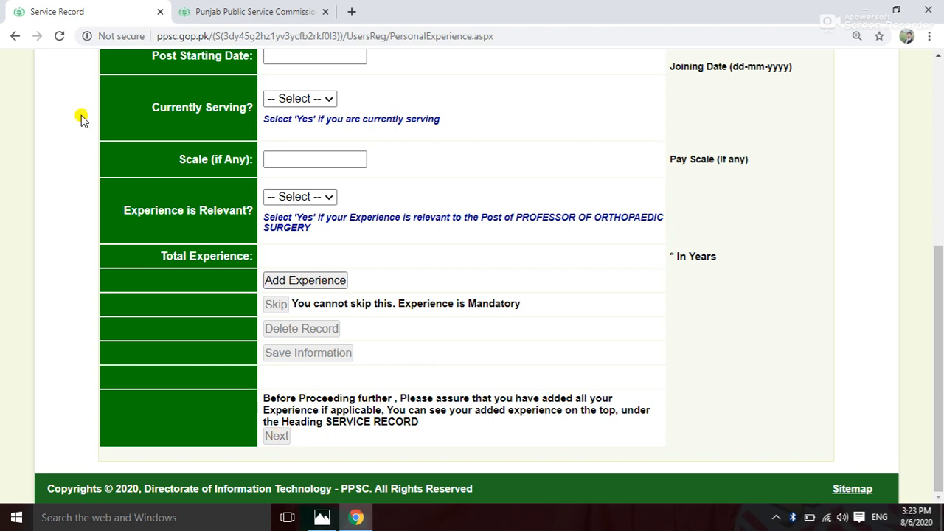
click(14, 38)
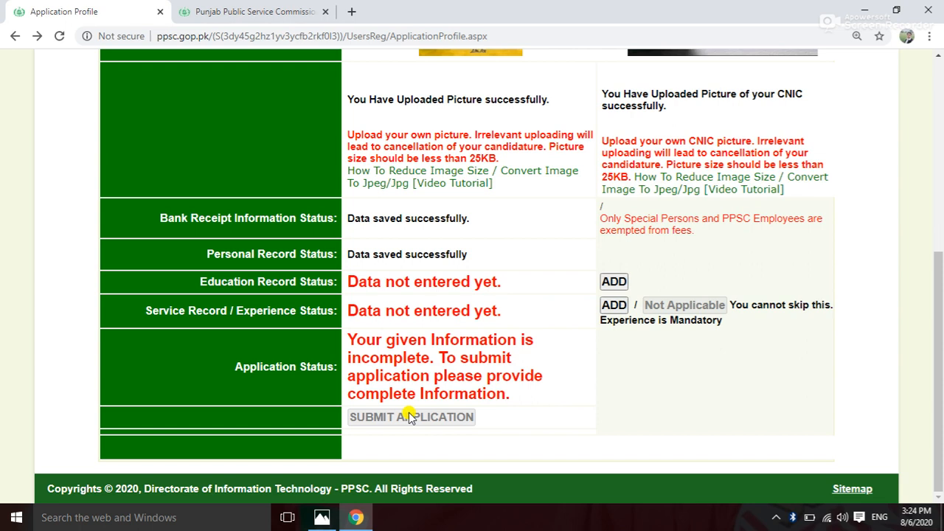
scroll(421, 396, up, 4)
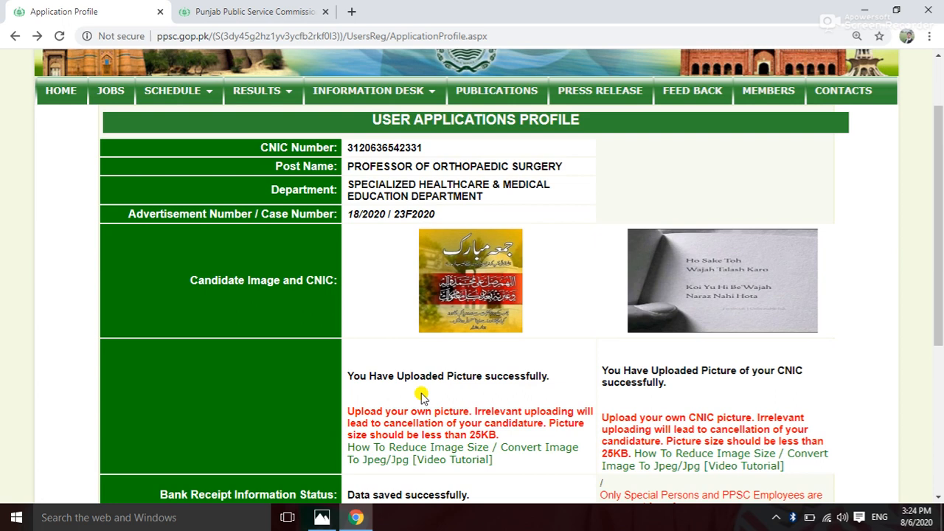
scroll(421, 396, up, 2)
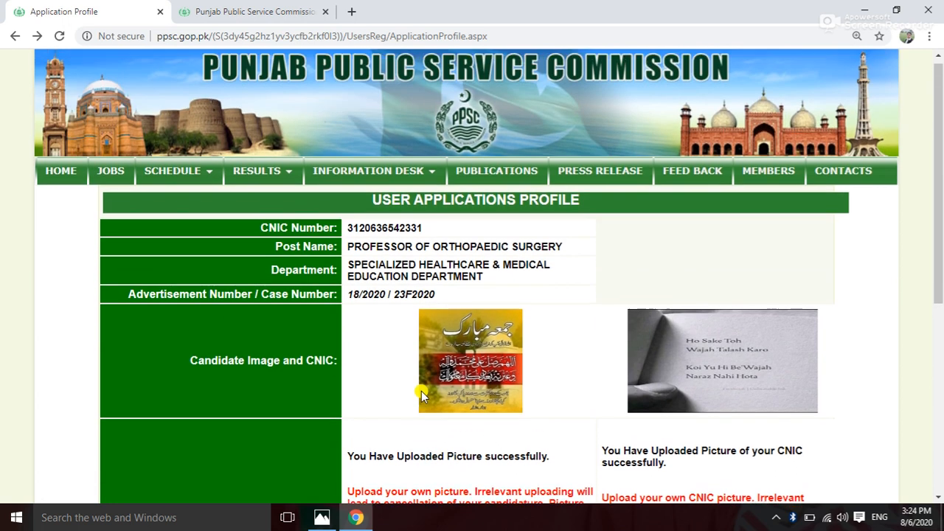